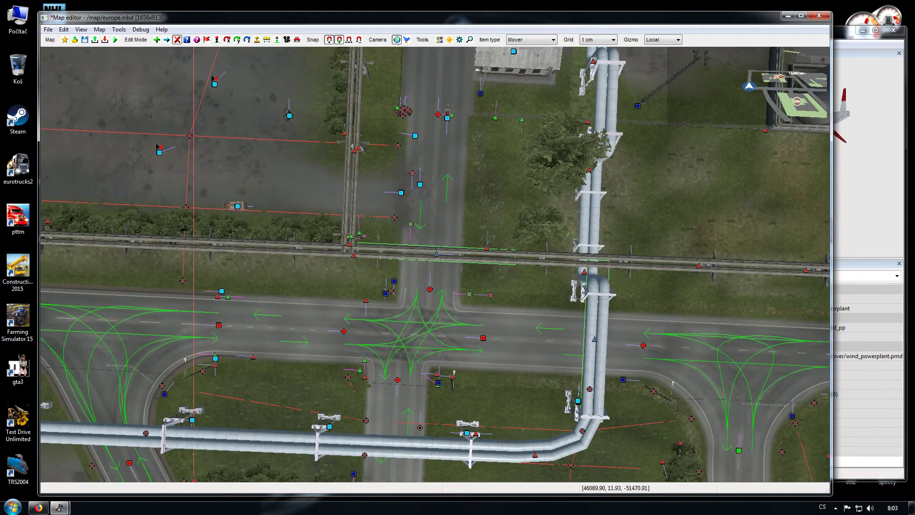
Examine the road past the industrial area and pipelines up to its open northern end.
right_drag(419, 314, 458, 213)
key(a)
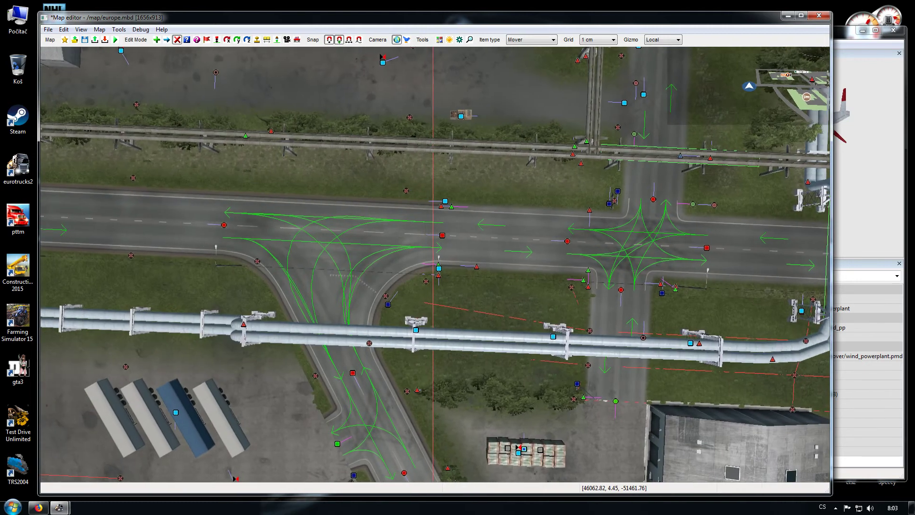
key(a)
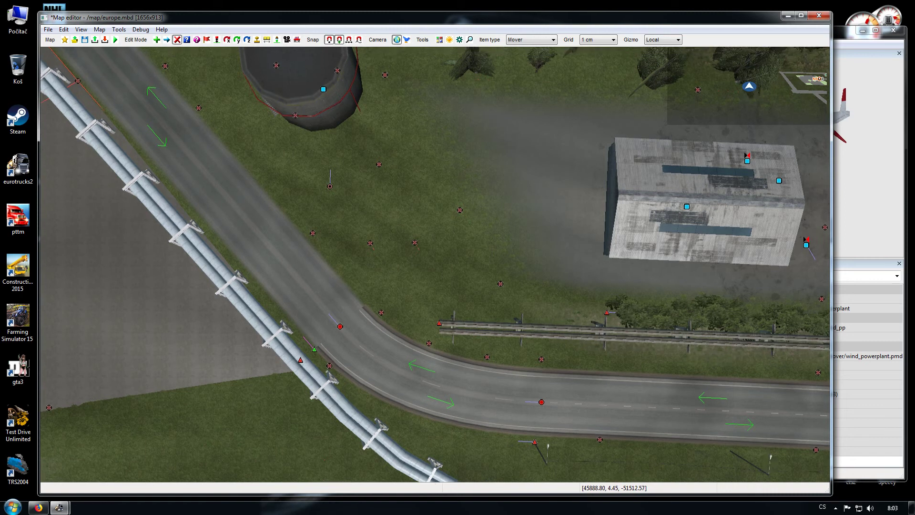
right_drag(343, 157, 531, 391)
right_drag(343, 157, 510, 377)
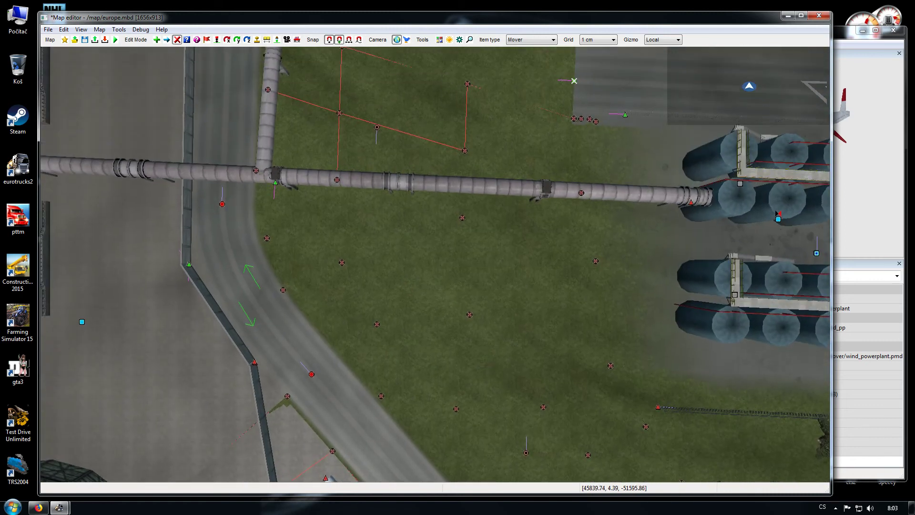
key(w)
key(w)
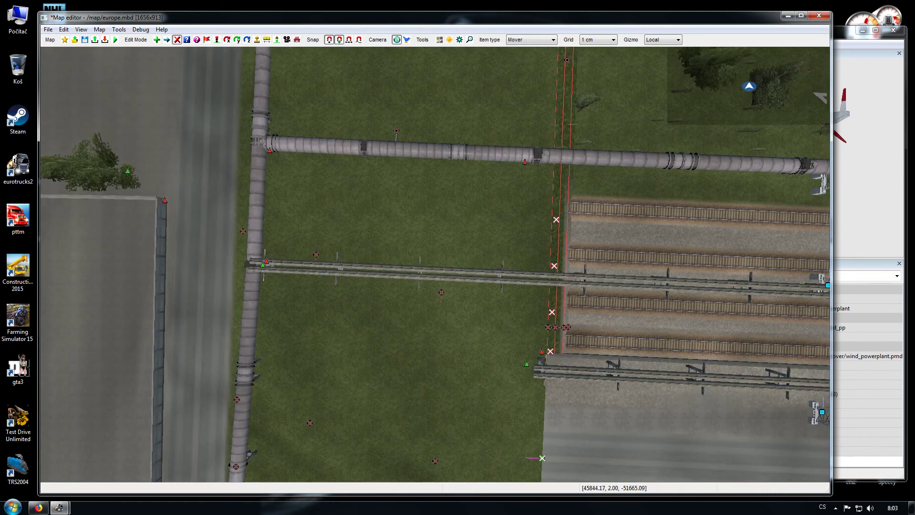
key(w)
scroll(436, 265, down, 8)
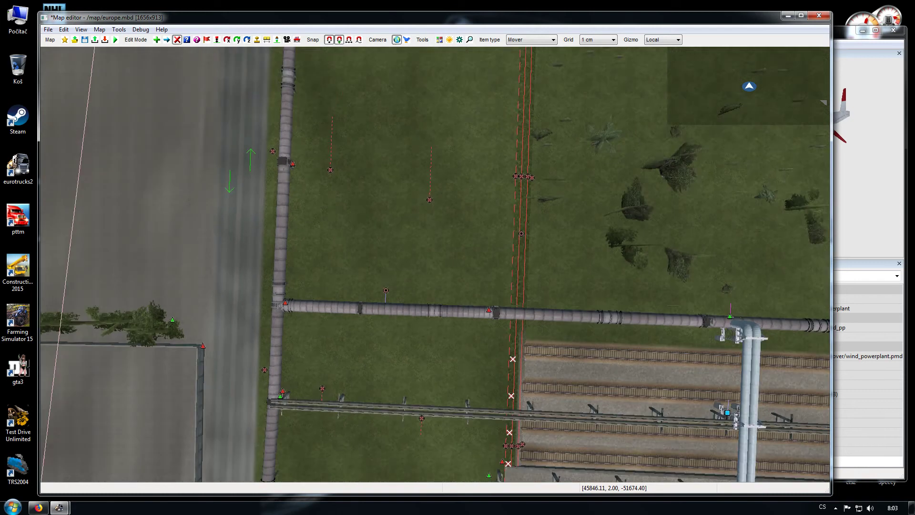
key(w)
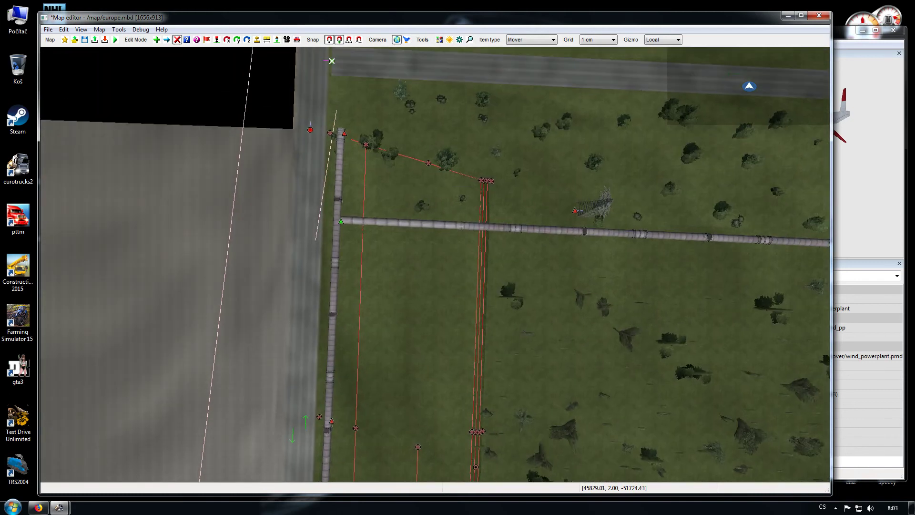
key(w)
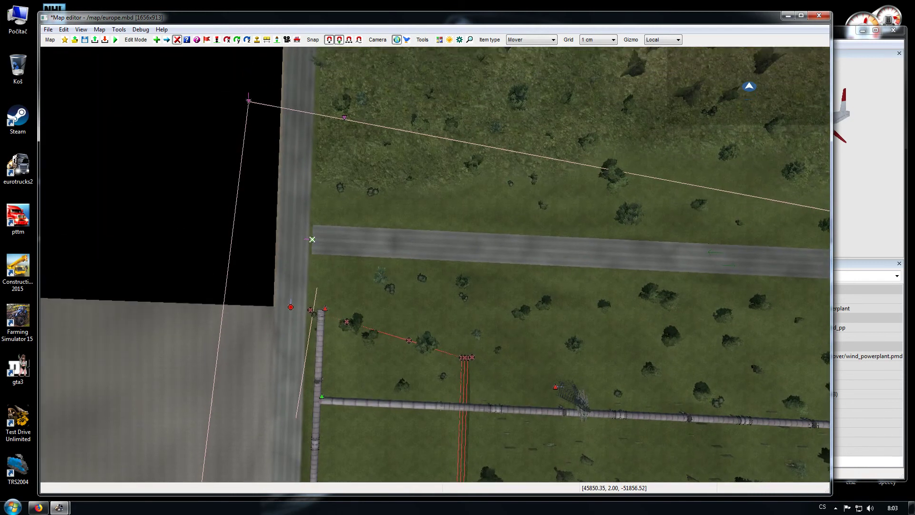
key(w)
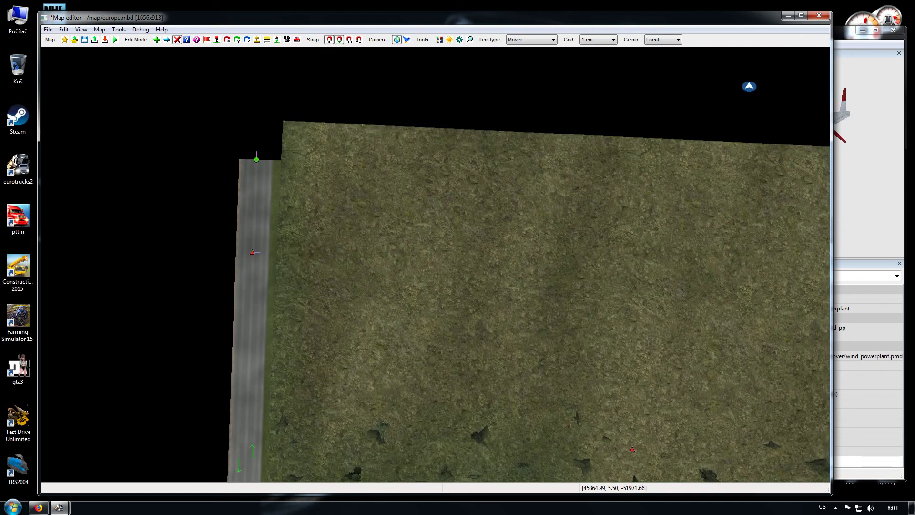
Examine the side road past the village houses as far as the railway crossing and back.
key(s)
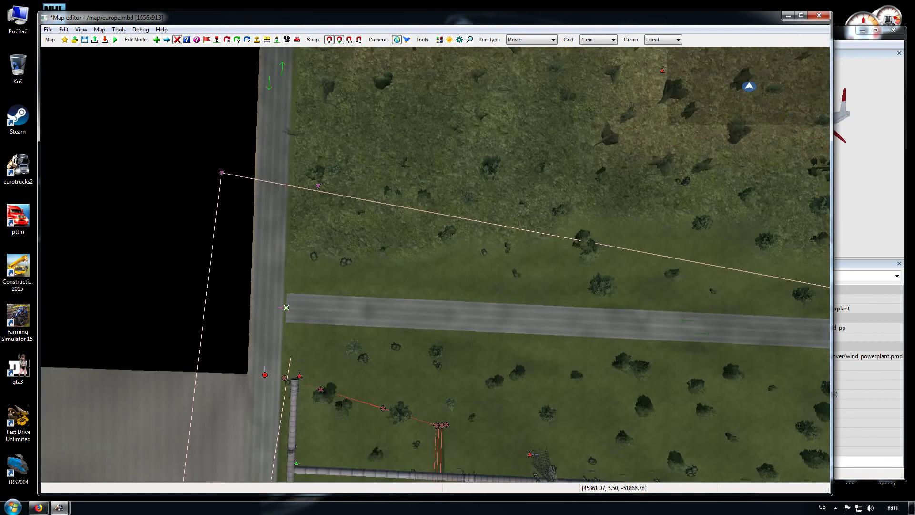
key(d)
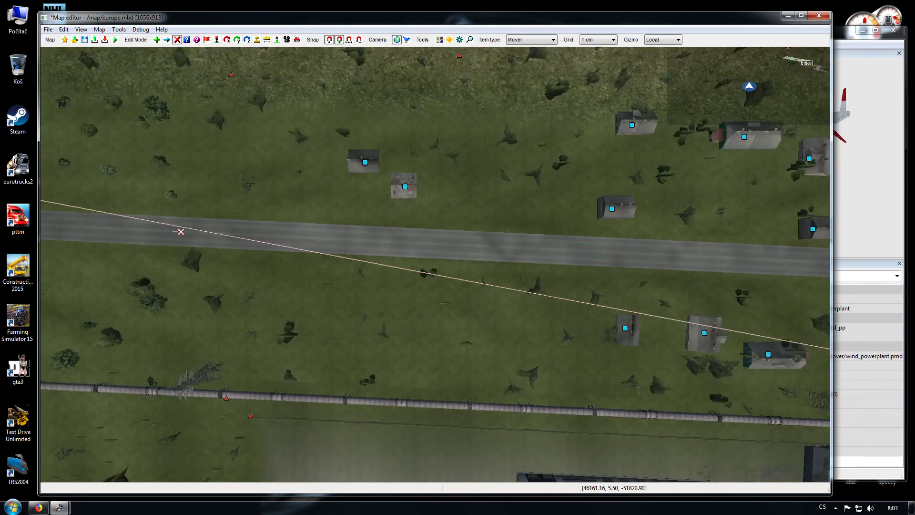
key(d)
key(w)
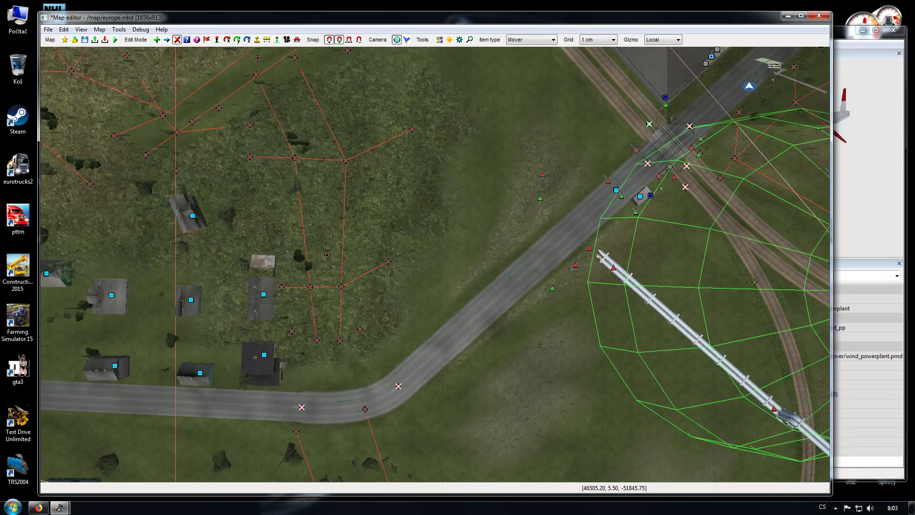
key(s)
key(a)
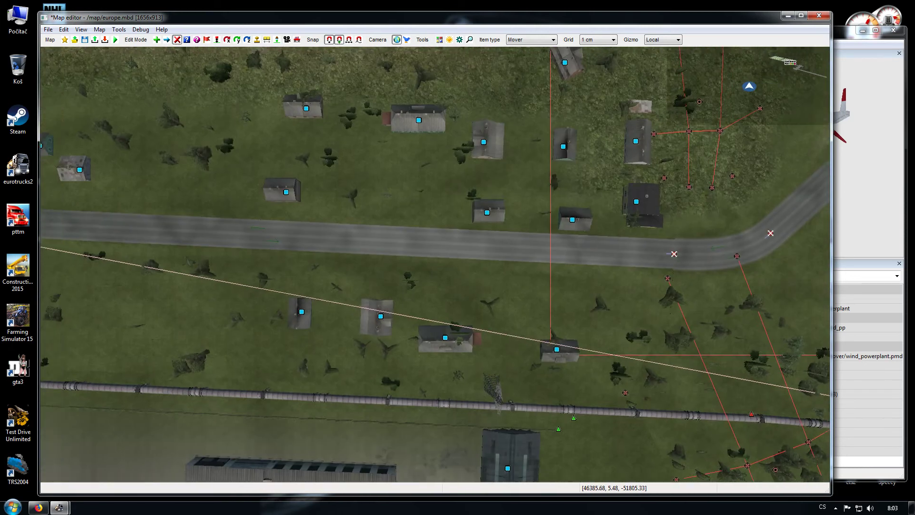
key(w)
Shorten the northern road by moving its open end node back to just beyond the start of the side road.
right_drag(100, 225, 869, 196)
key(a)
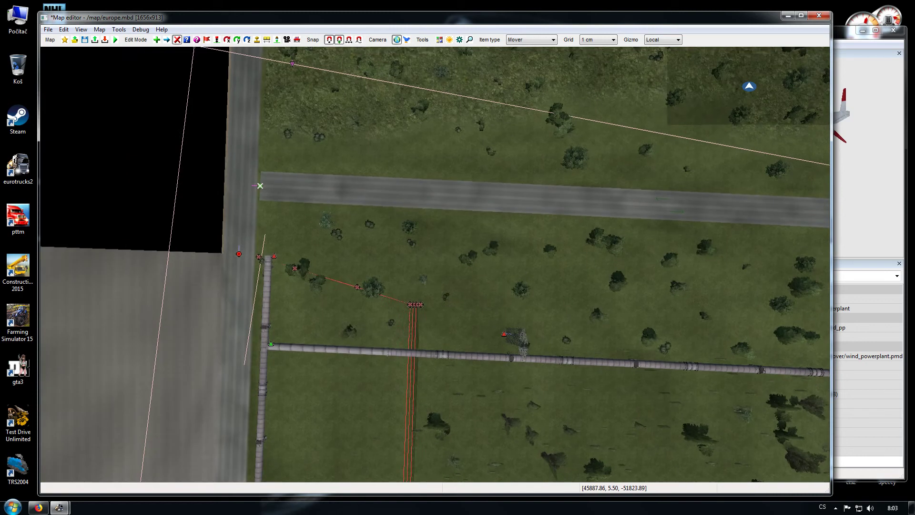
key(w)
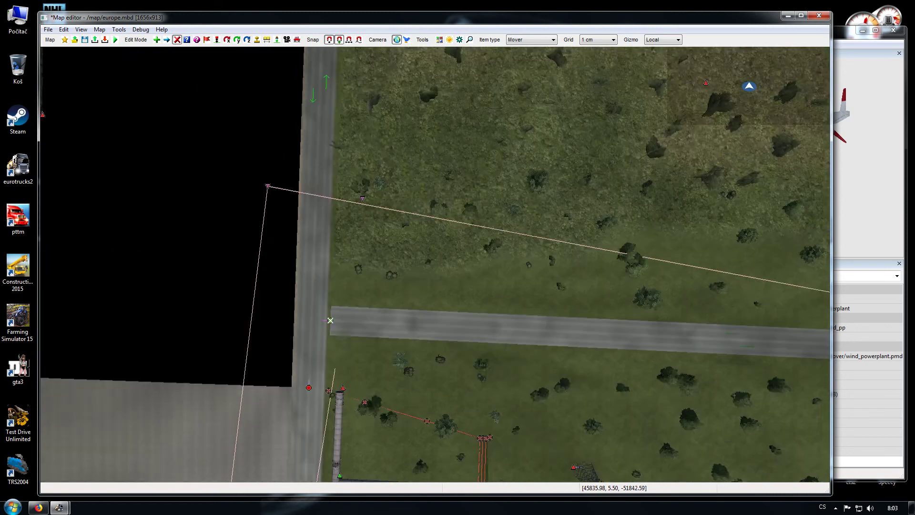
key(w)
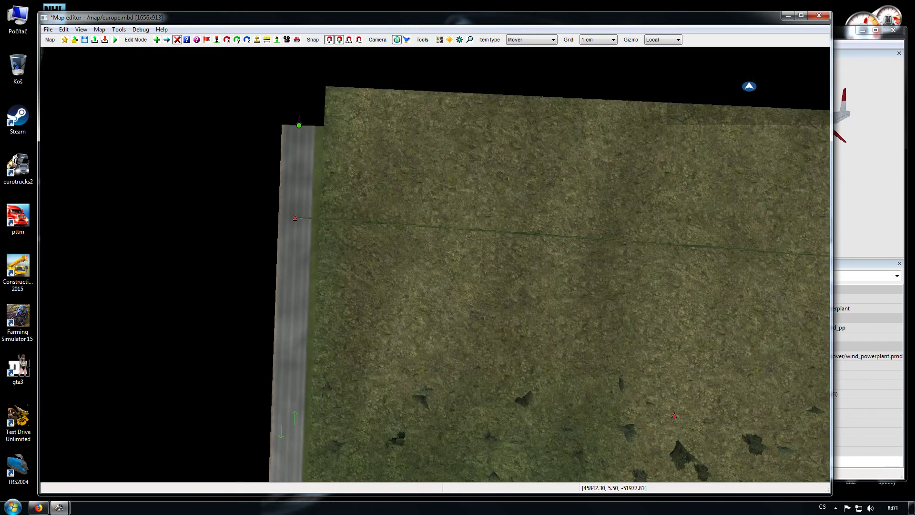
click(167, 39)
drag(299, 125, 296, 306)
key(s)
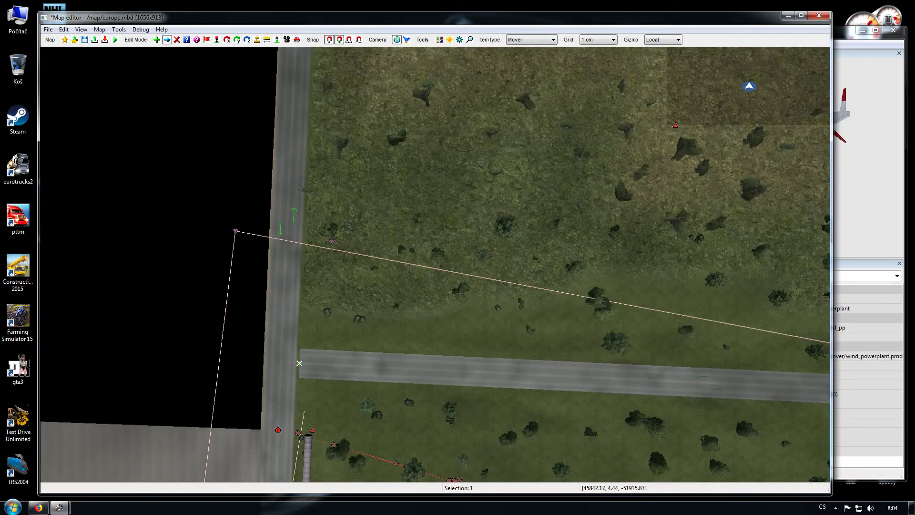
key(w)
drag(282, 127, 280, 271)
key(s)
drag(294, 127, 284, 272)
key(d)
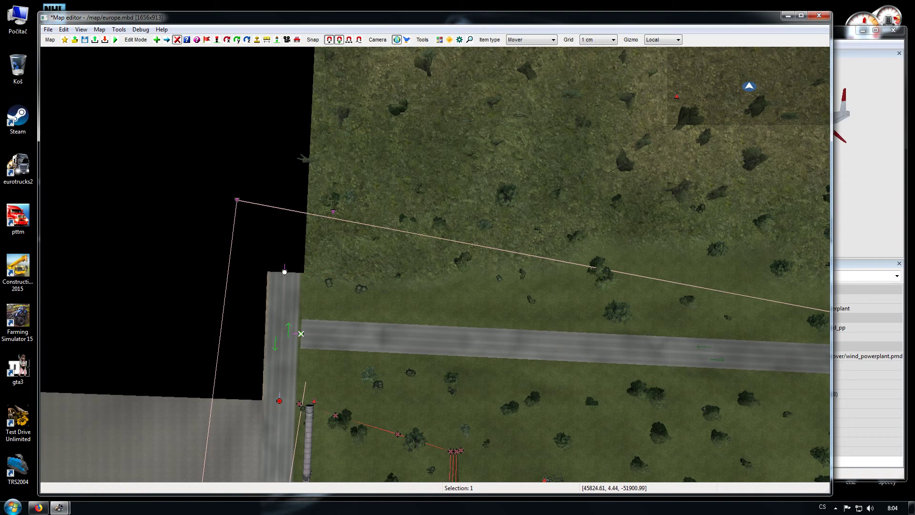
Delete the road segment that runs past the side road's open end and return to move mode.
click(282, 329)
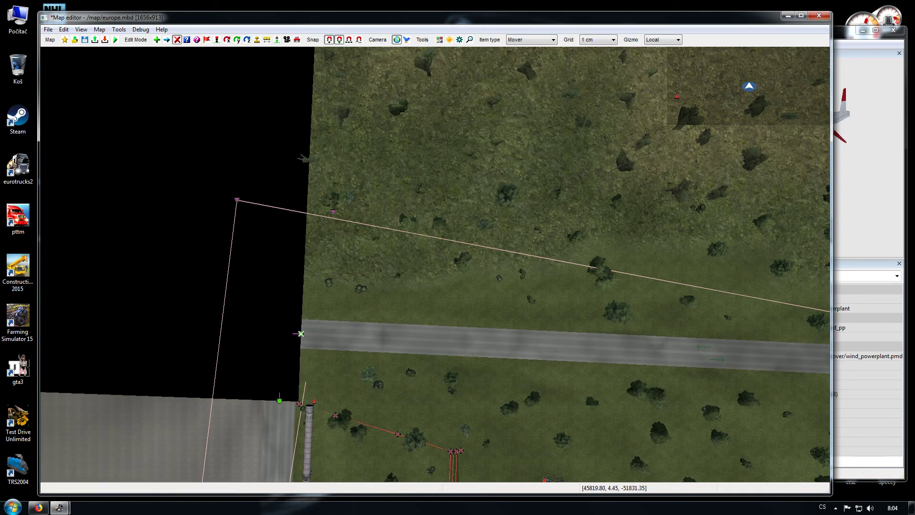
right_drag(282, 328, 282, 240)
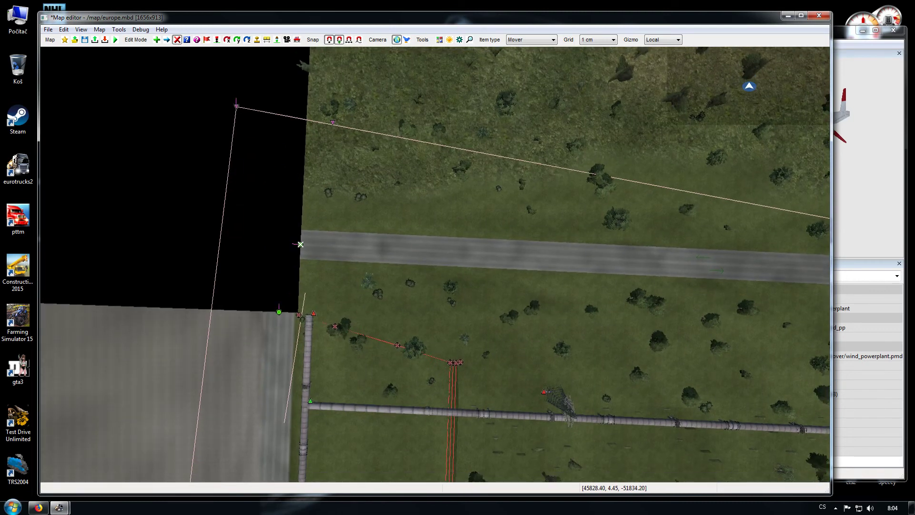
key(m)
right_drag(429, 334, 443, 373)
mouse_move(452, 229)
right_down()
mouse_move(444, 380)
mouse_move(434, 345)
right_up()
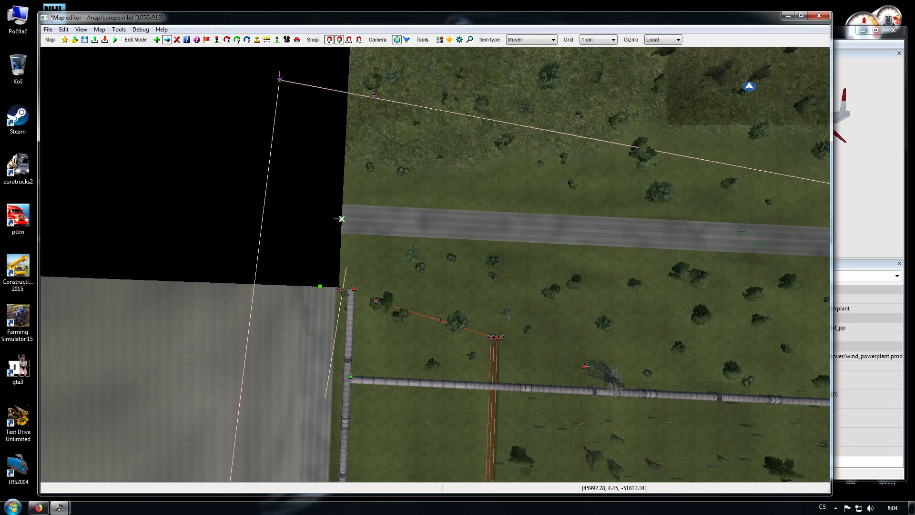
Switch to the Content browser, filter the assets to Prefab, and browse to the balt r1 junction templates.
click(867, 205)
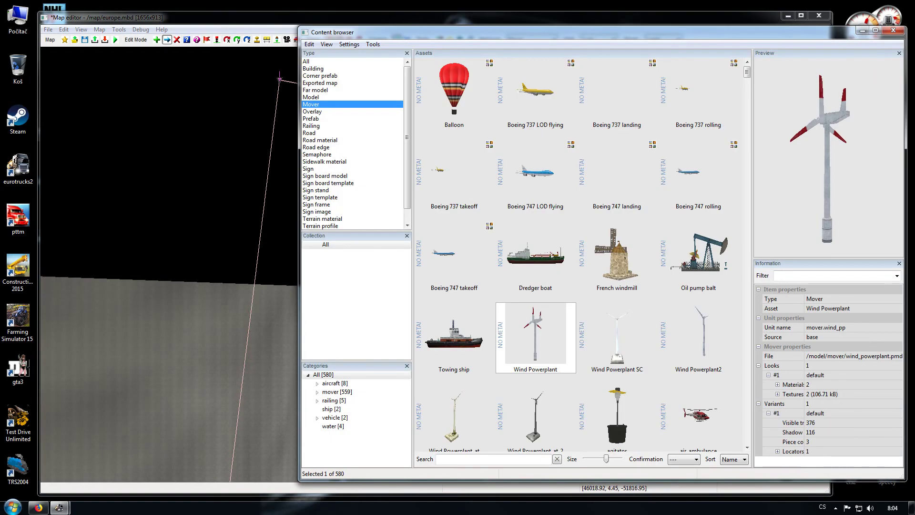
click(311, 126)
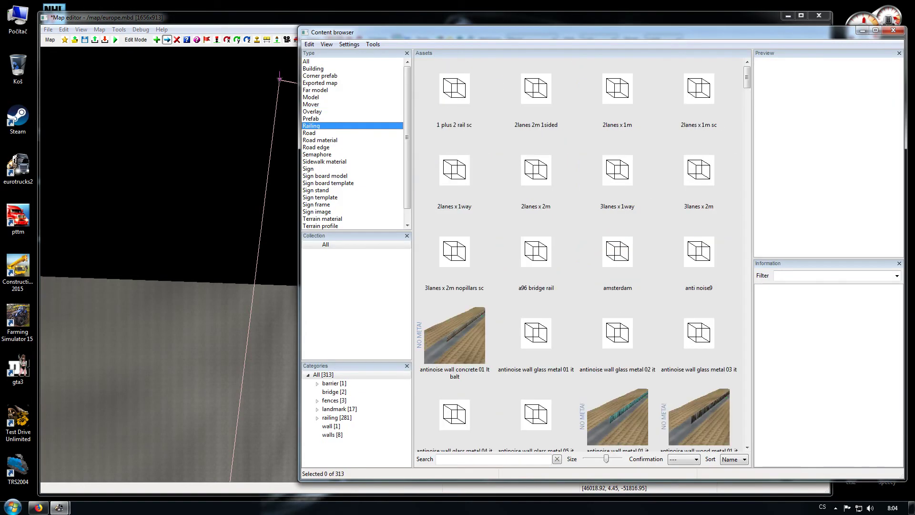
click(311, 118)
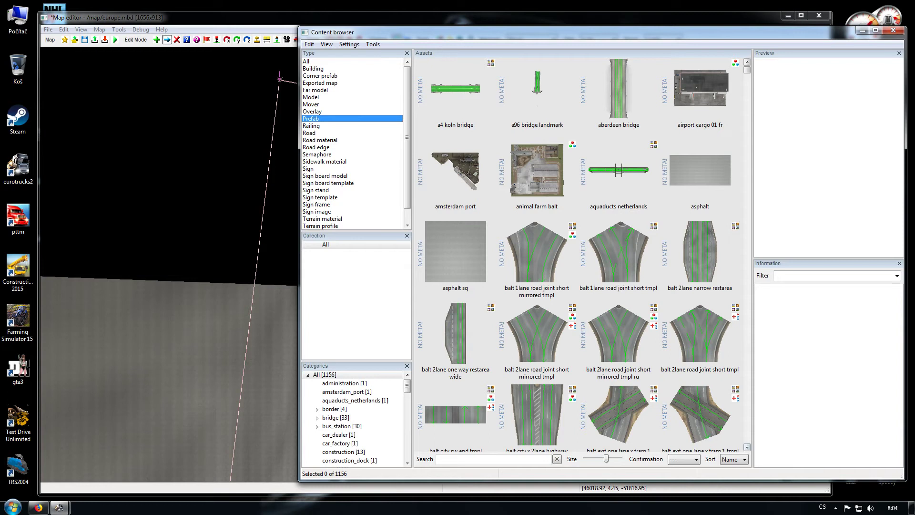
scroll(583, 255, down, 10)
scroll(584, 254, down, 3)
scroll(584, 254, down, 8)
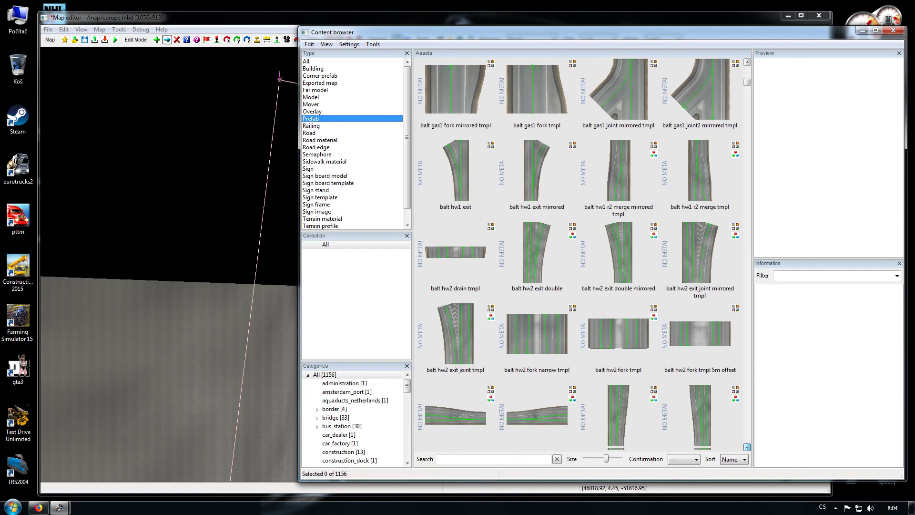
scroll(584, 255, down, 10)
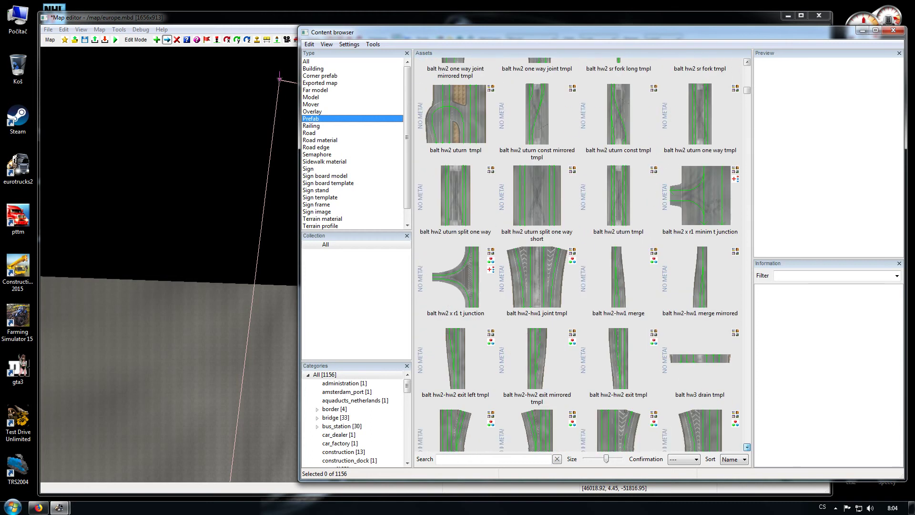
scroll(584, 255, down, 10)
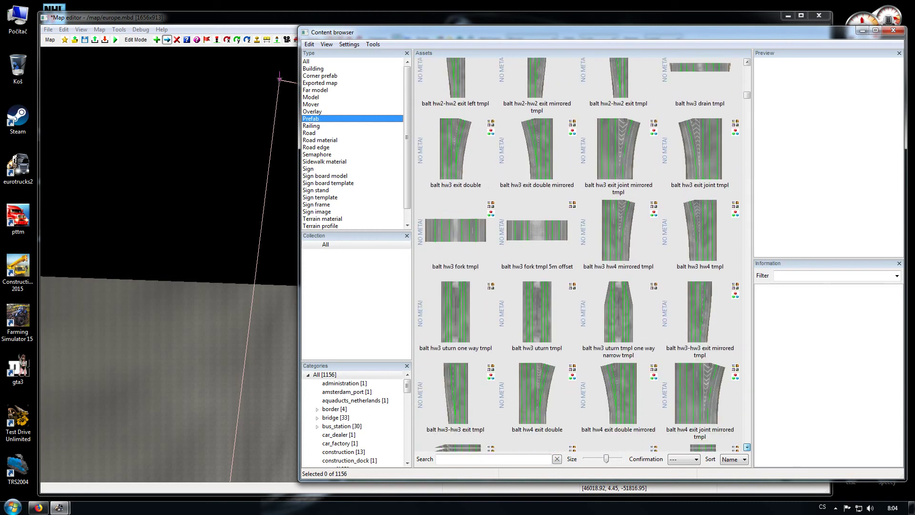
scroll(583, 254, down, 6)
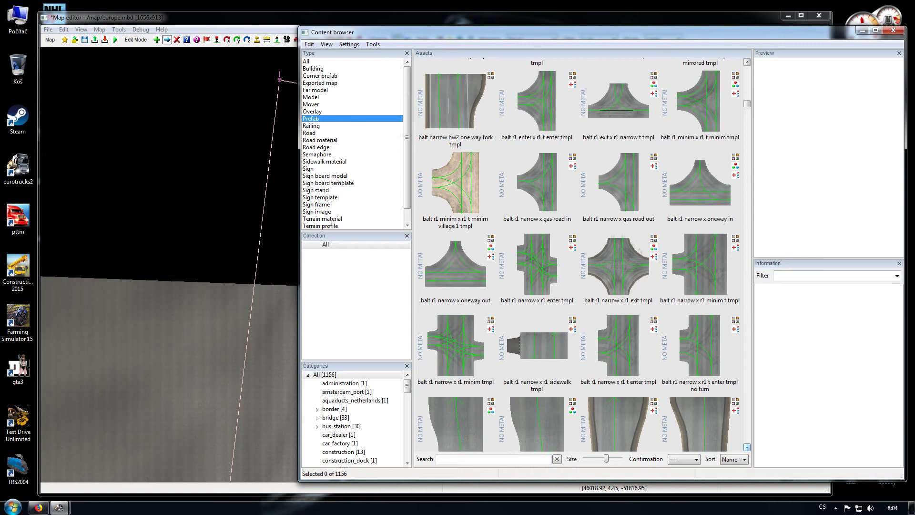
Place the prefab "balt r1 narrow x r1 t enter tmpl no turn" in the empty area near the side road, and delete it.
click(618, 184)
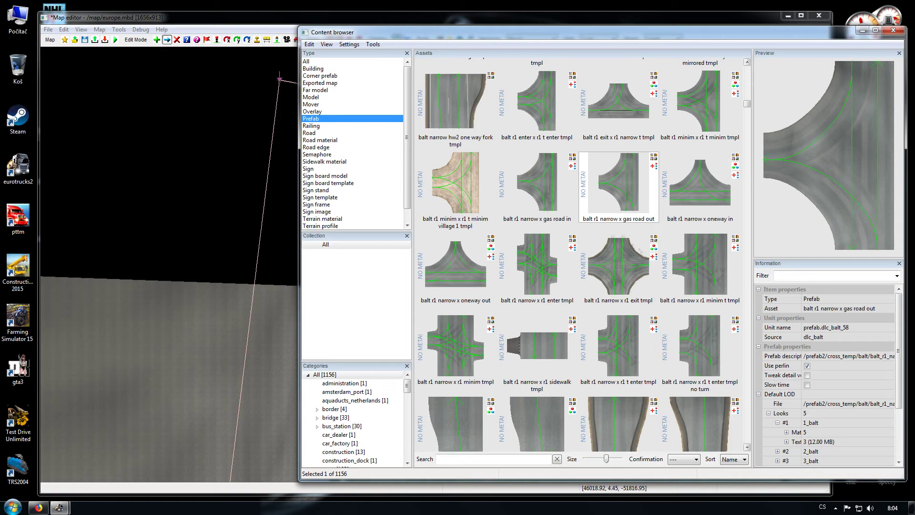
click(699, 350)
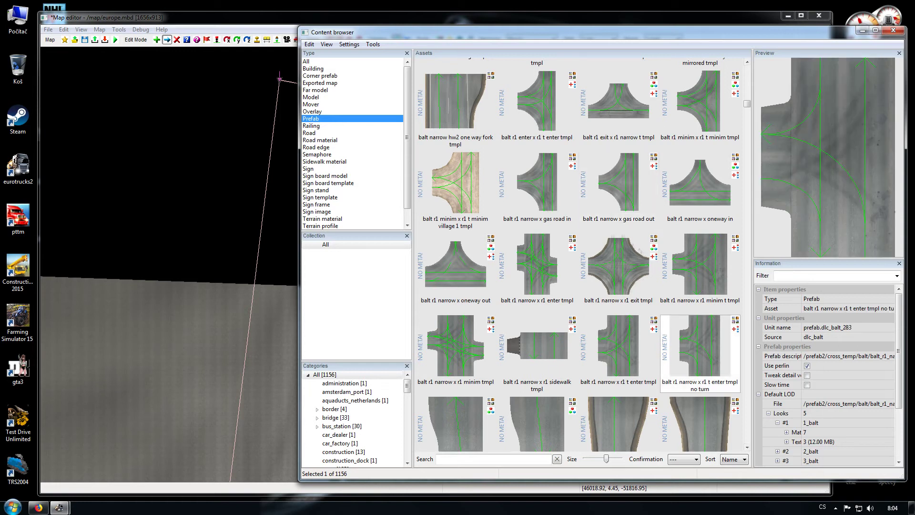
double_click(699, 350)
right_drag(343, 203, 373, 257)
click(318, 246)
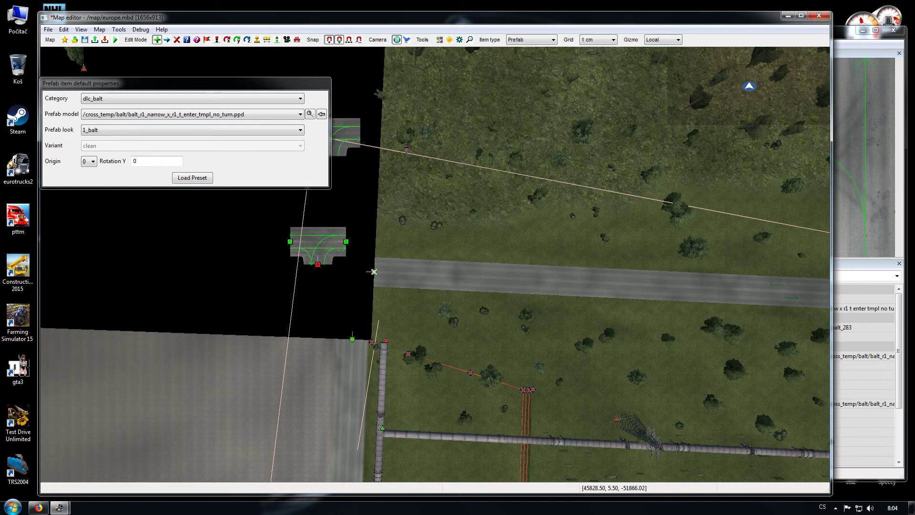
click(177, 39)
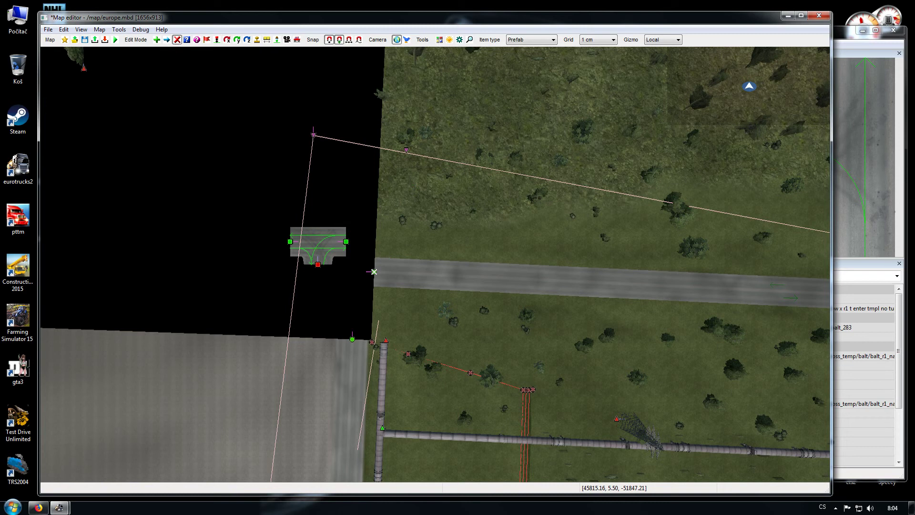
click(317, 244)
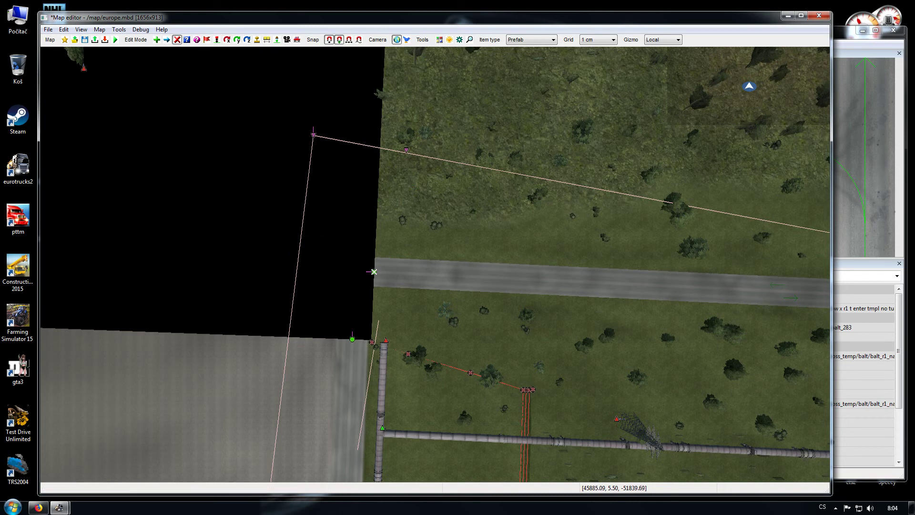
Try the prefab "balt r1 turn x r1 t tmpl" in the empty area beside the side road's open end, and delete it.
key(alt+Tab)
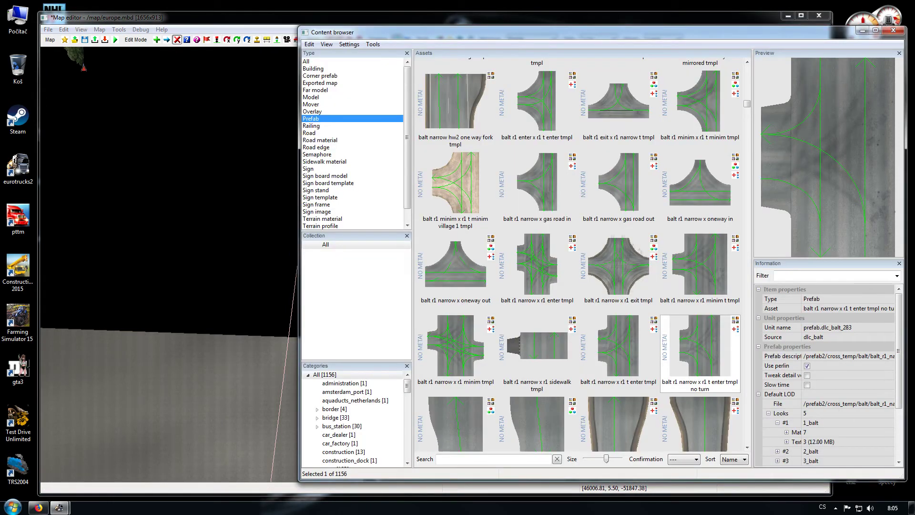
click(746, 446)
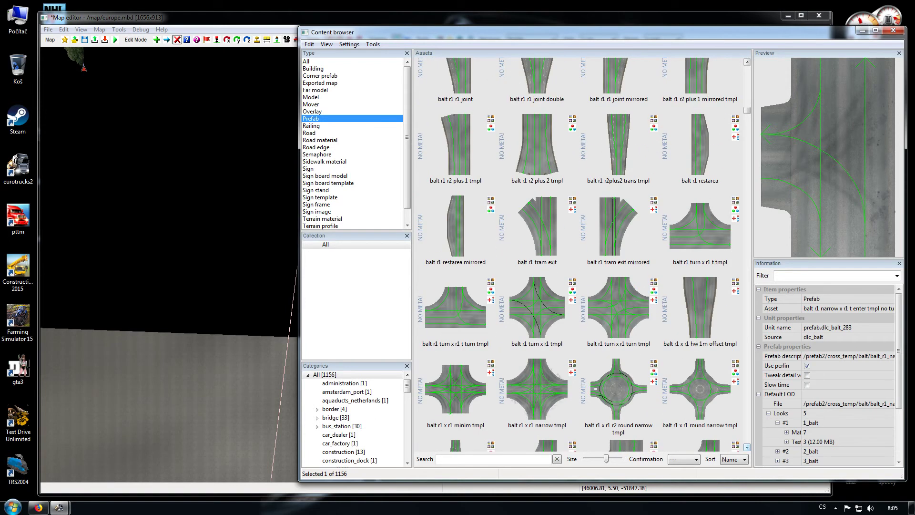
double_click(699, 229)
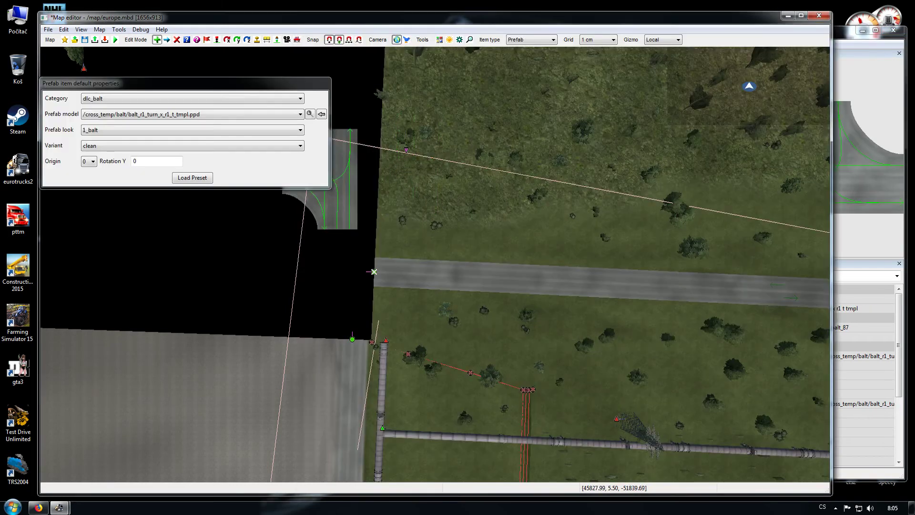
click(286, 263)
right_drag(326, 236, 397, 309)
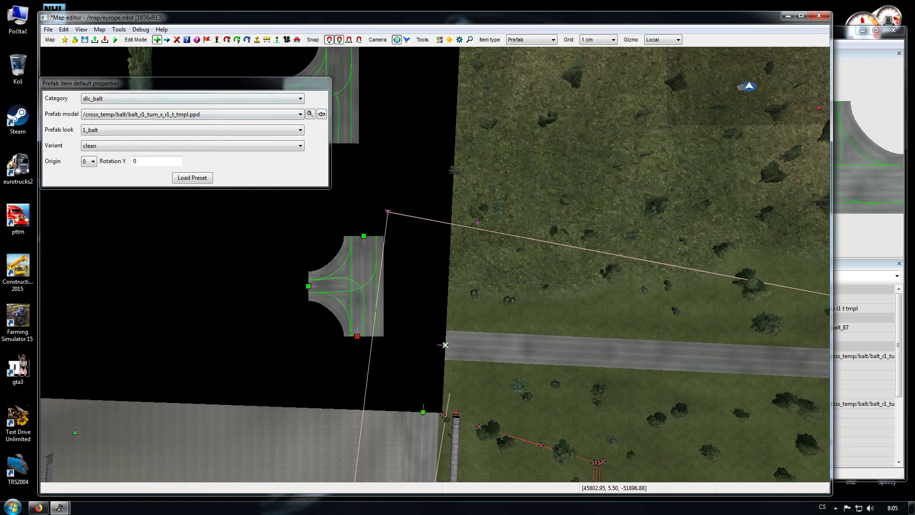
click(166, 39)
click(177, 40)
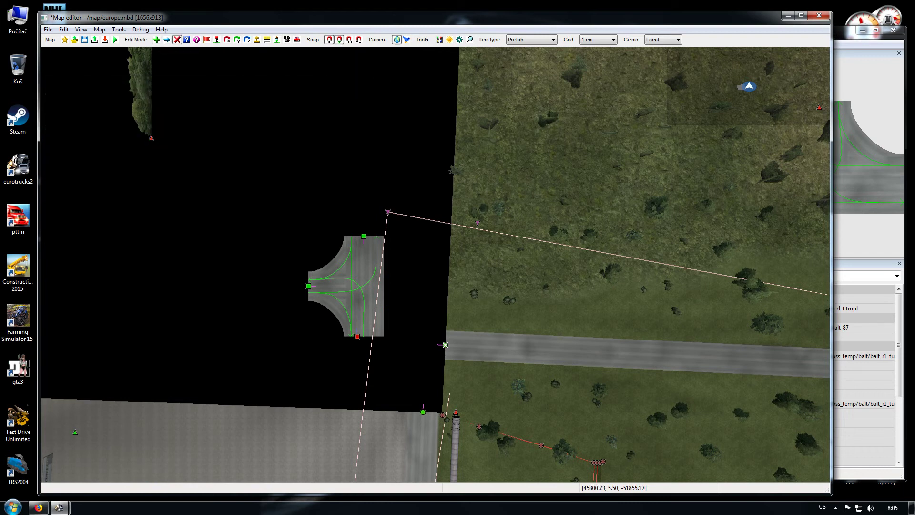
click(360, 314)
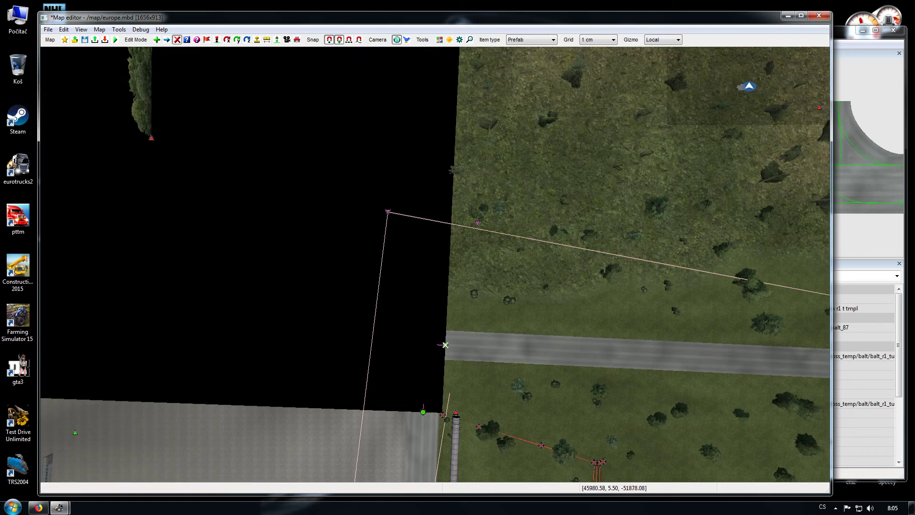
Try the roundabout prefab "balt r1 x r1 t round narrow tmpl" in the empty area beside the side road's open end, and delete it.
key(alt+Tab)
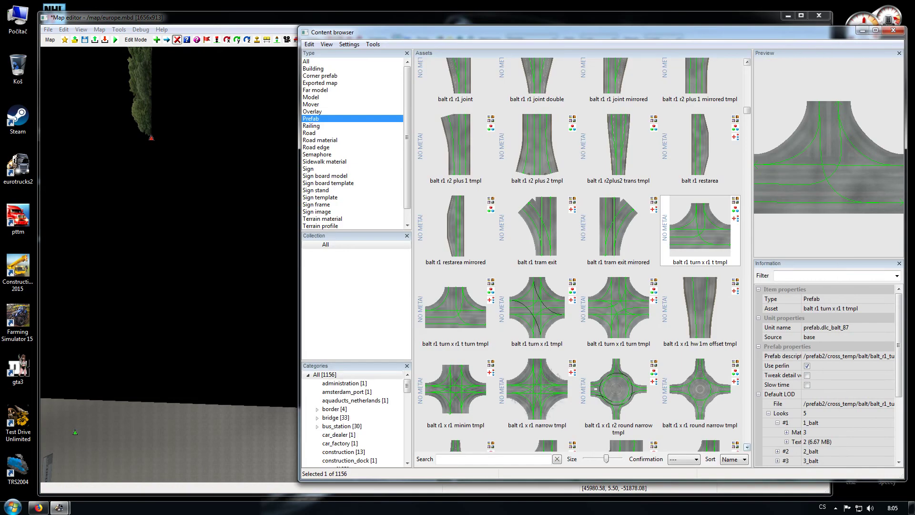
scroll(746, 447, down, 4)
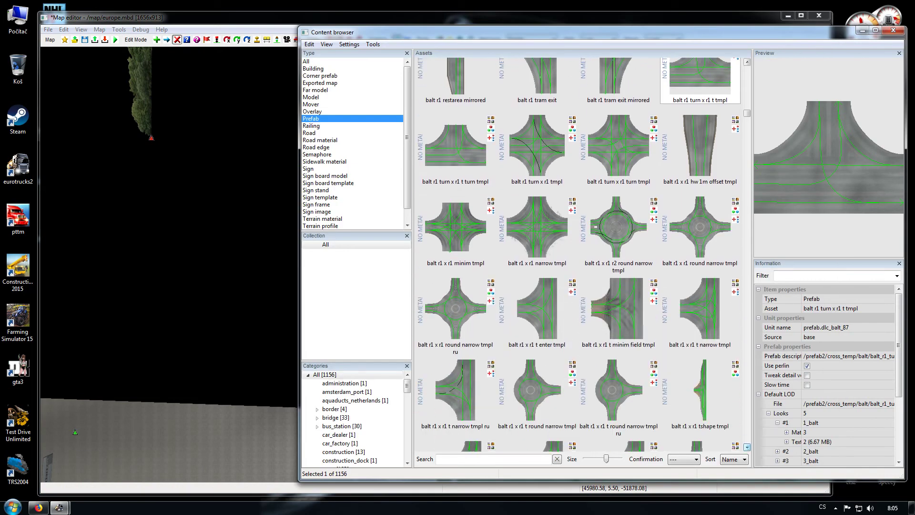
double_click(536, 391)
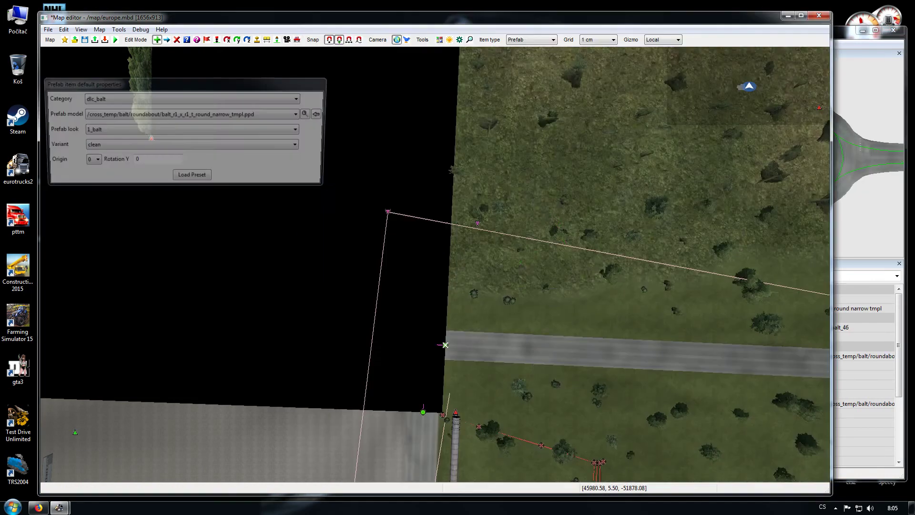
click(373, 234)
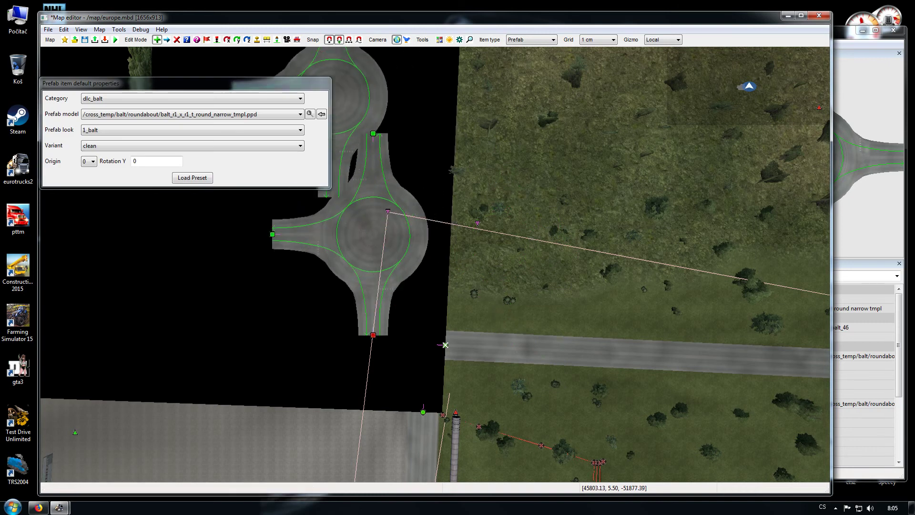
click(166, 40)
click(177, 39)
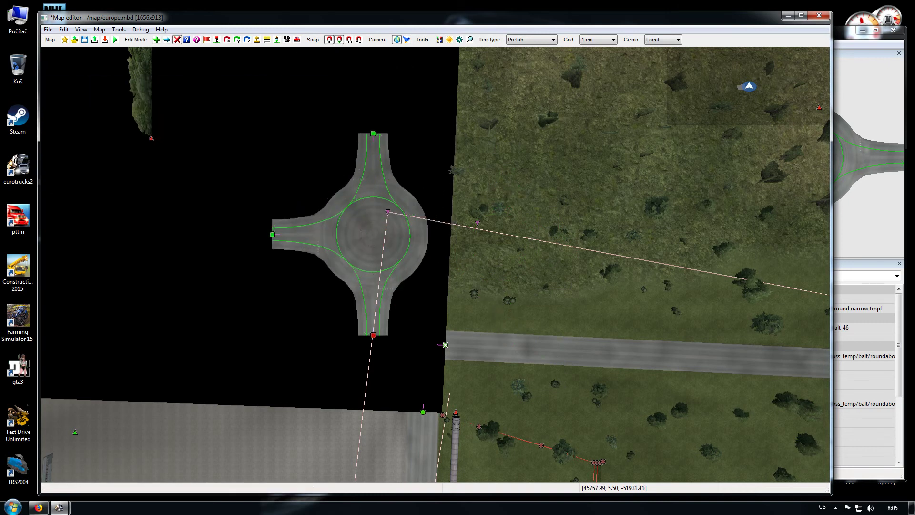
click(373, 334)
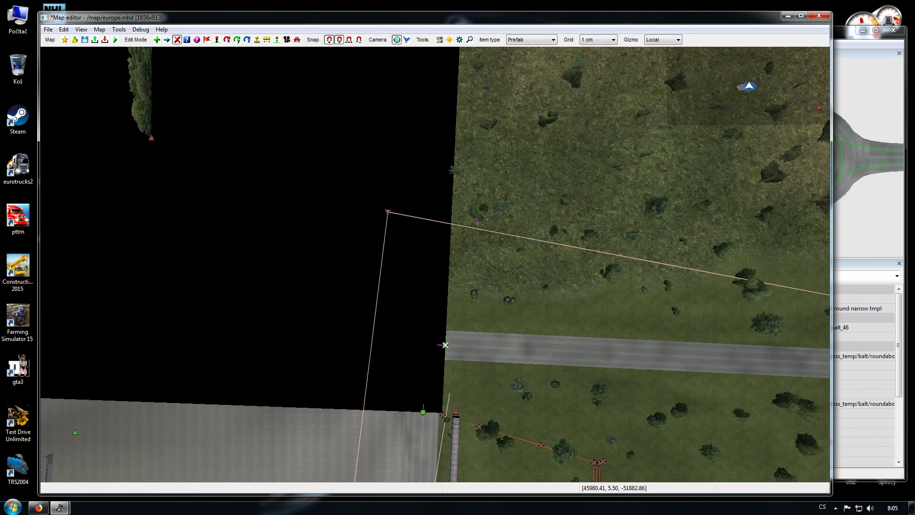
Look through the prefab assets in the Content browser, from the remaining balt templates to the fr r1 and r2 junction templates, for a suitable T-junction.
key(alt+Tab)
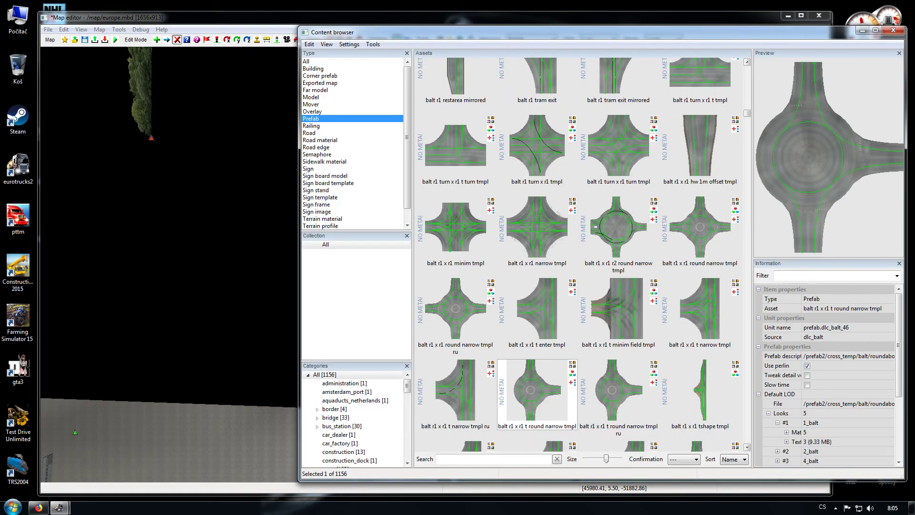
scroll(581, 252, down, 3)
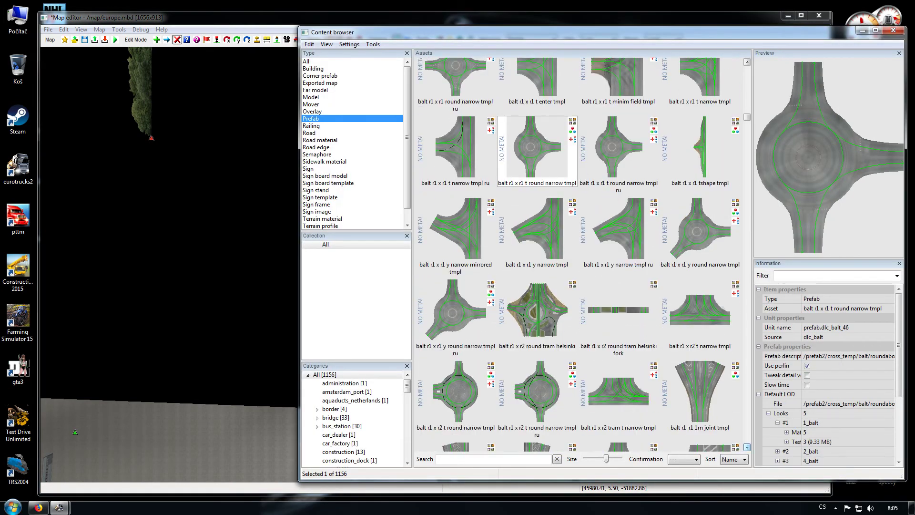
scroll(581, 253, down, 2)
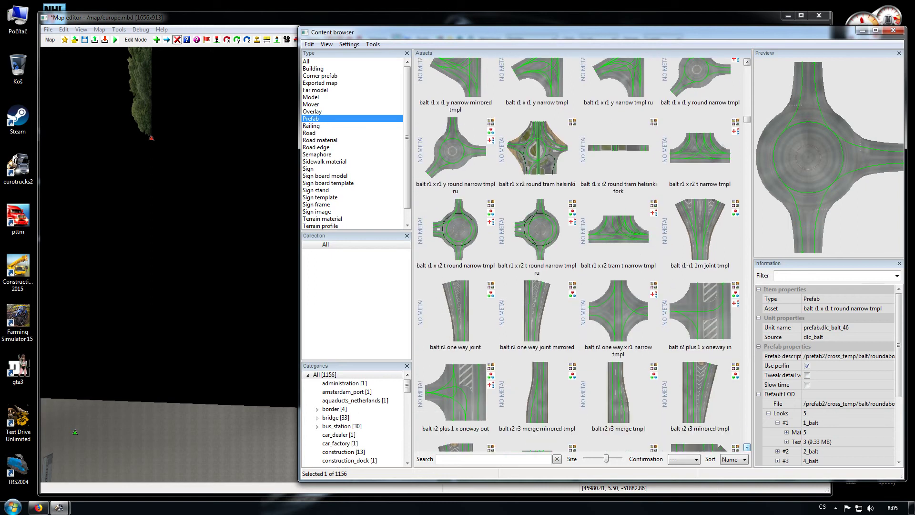
scroll(581, 252, down, 3)
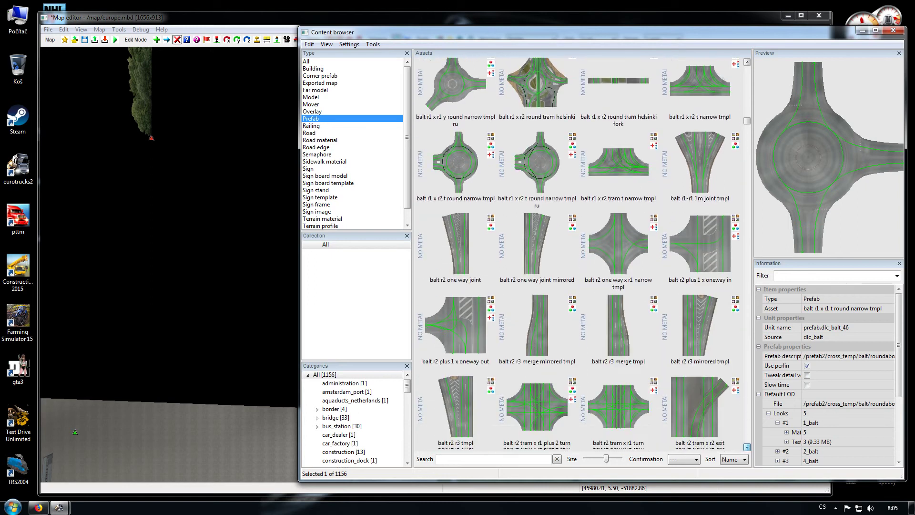
scroll(581, 253, down, 4)
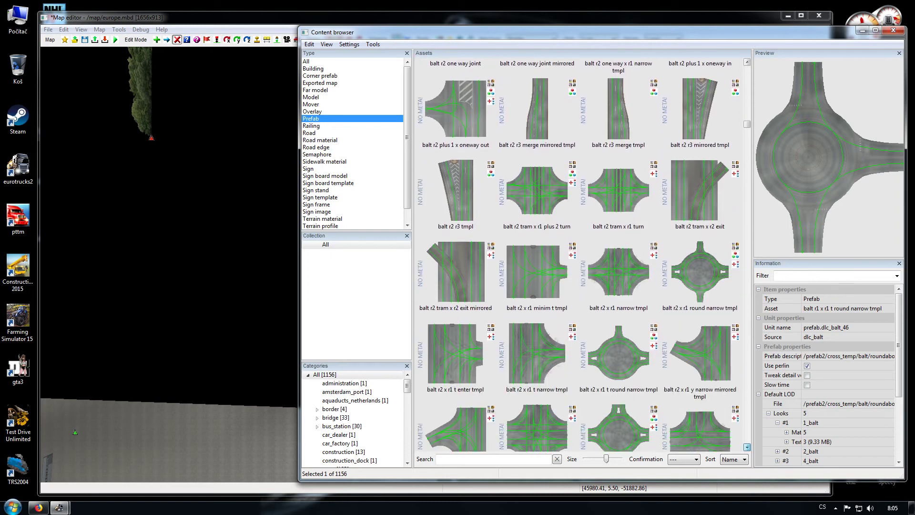
scroll(582, 253, down, 4)
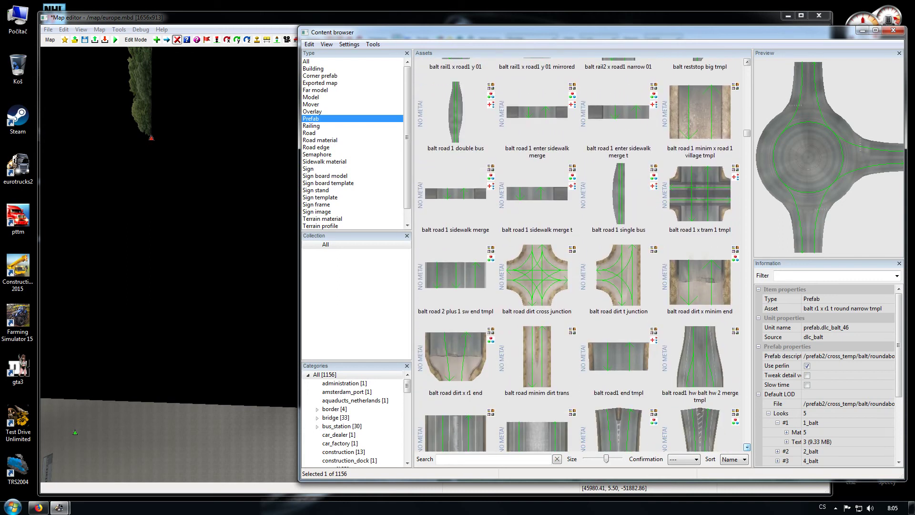
scroll(581, 252, down, 5)
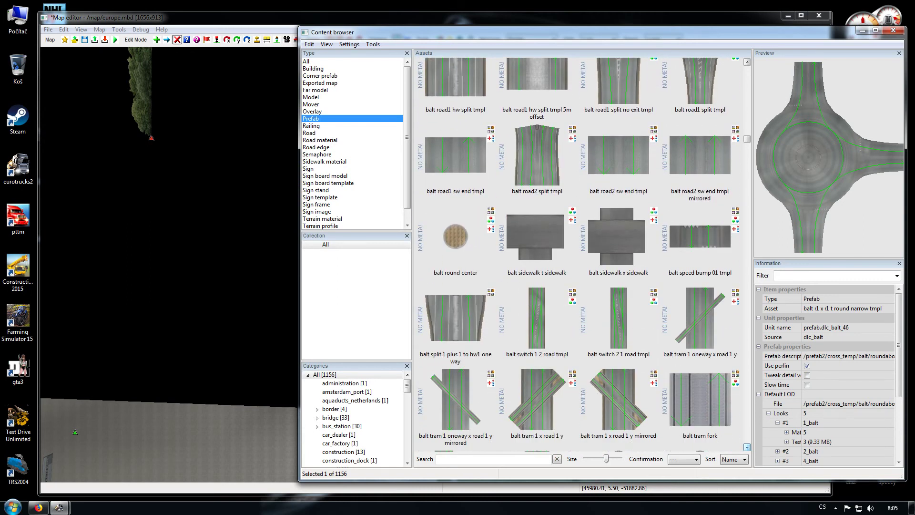
scroll(581, 252, down, 4)
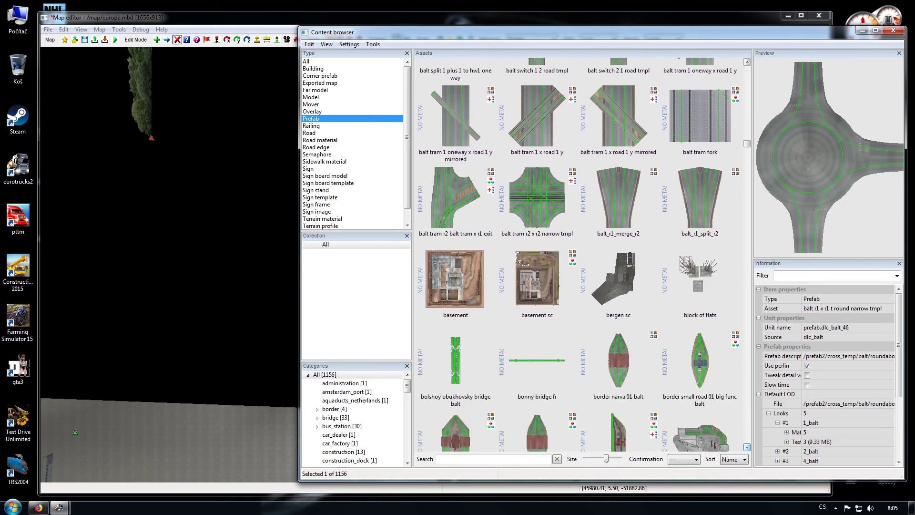
scroll(578, 254, down, 3)
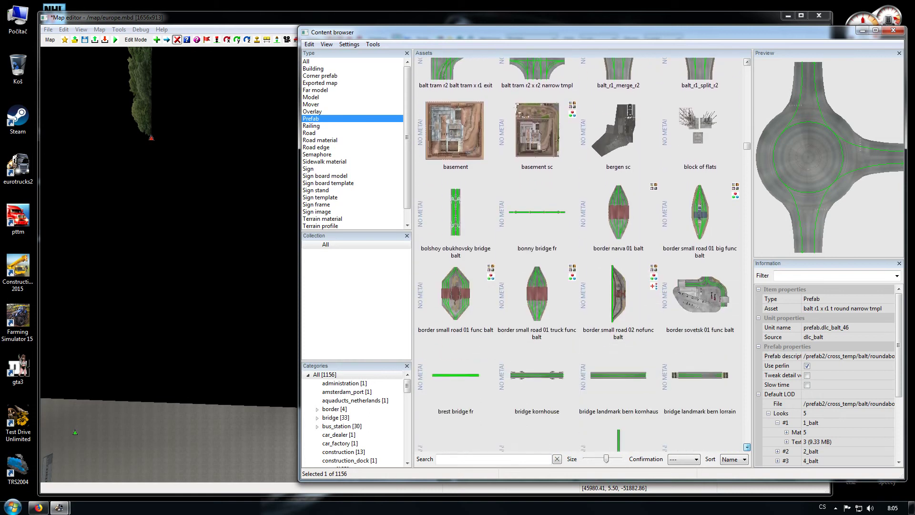
scroll(581, 253, down, 4)
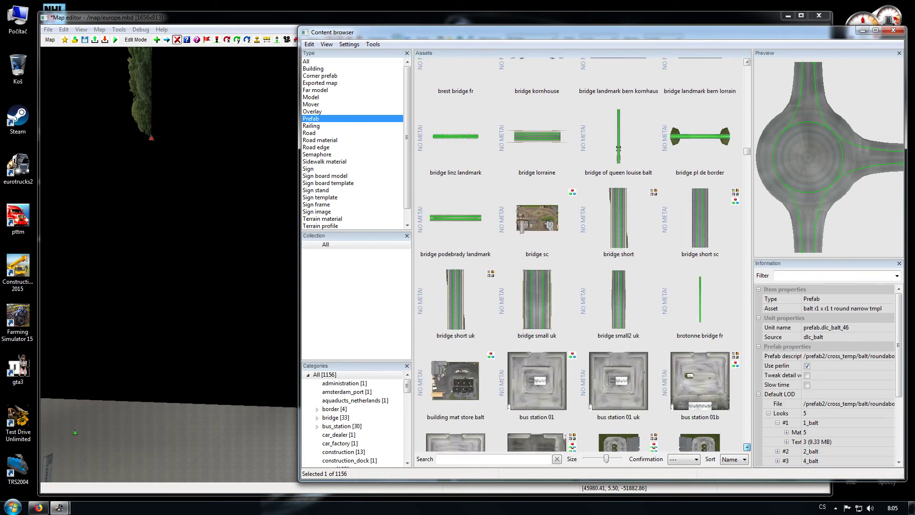
scroll(581, 255, down, 4)
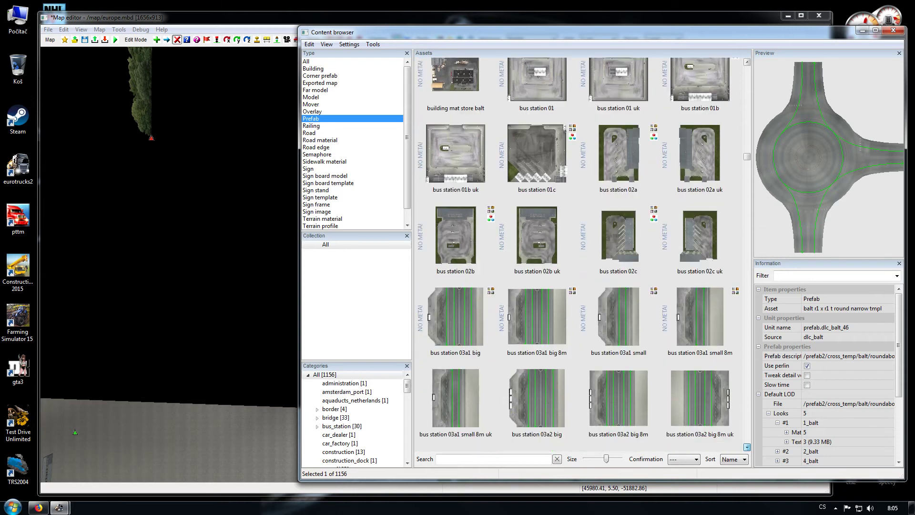
scroll(581, 255, down, 1)
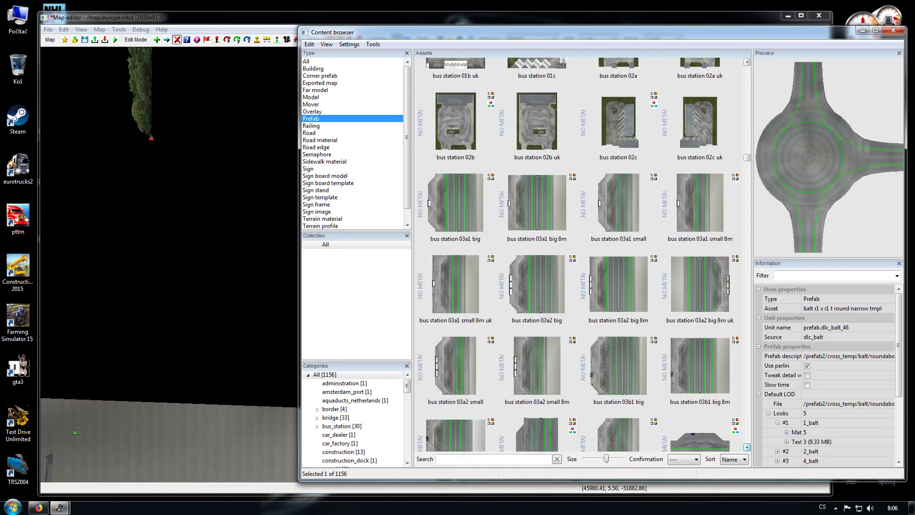
scroll(581, 255, down, 1)
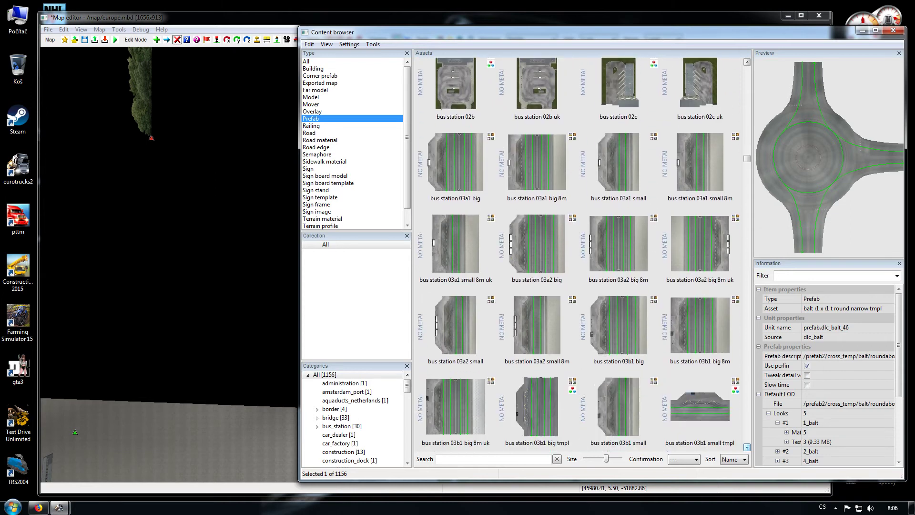
scroll(582, 254, down, 9)
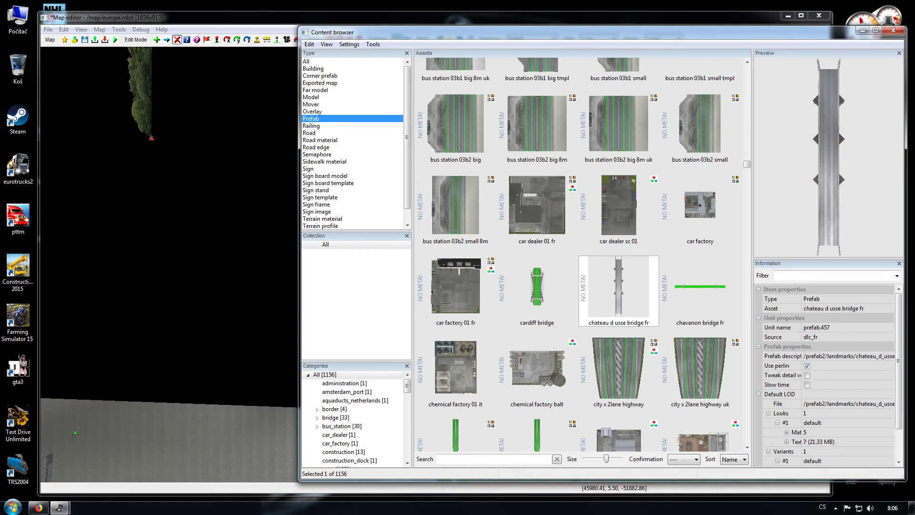
click(746, 447)
click(747, 447)
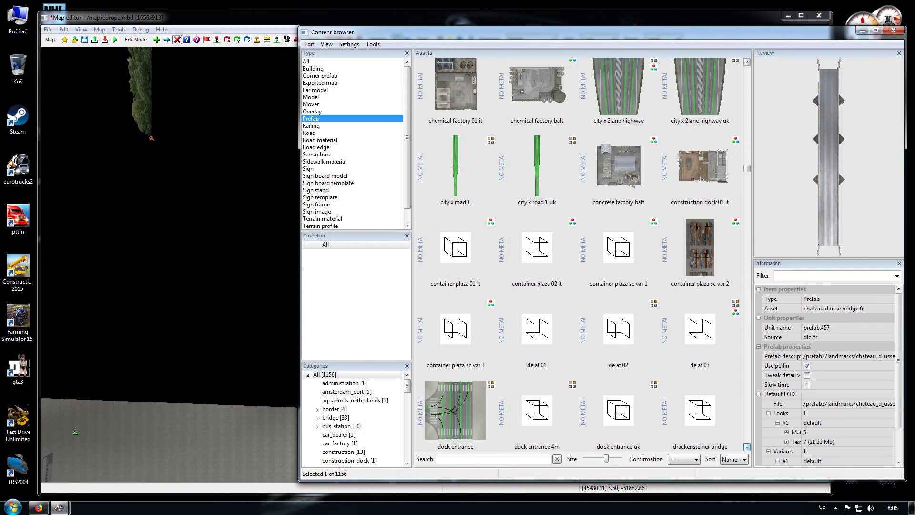
scroll(746, 446, down, 3)
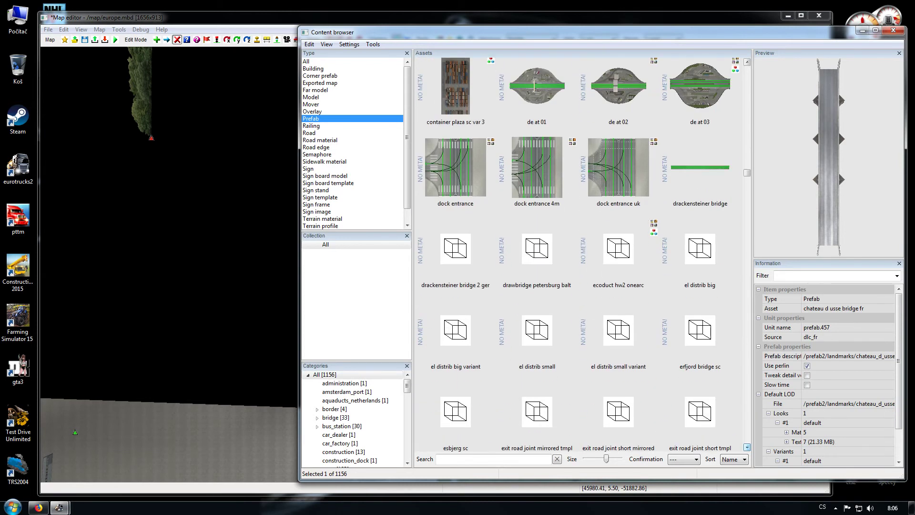
scroll(747, 447, down, 5)
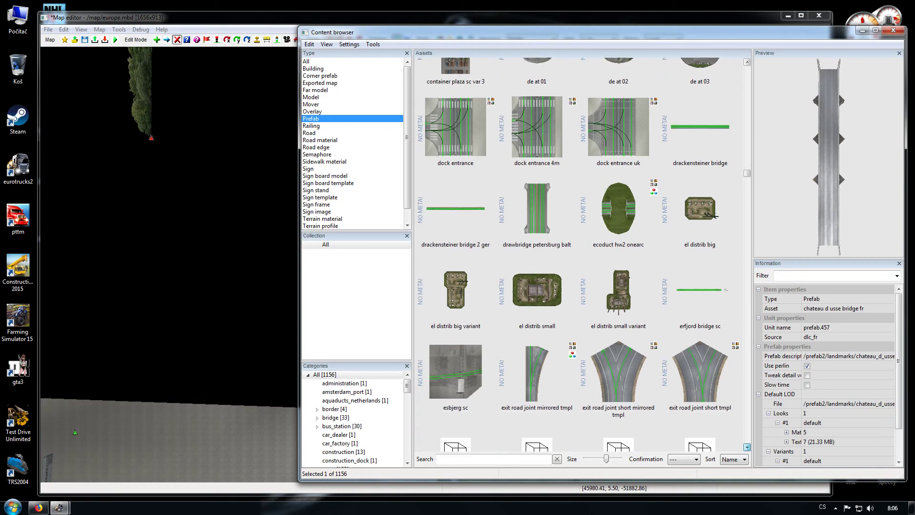
scroll(747, 447, down, 5)
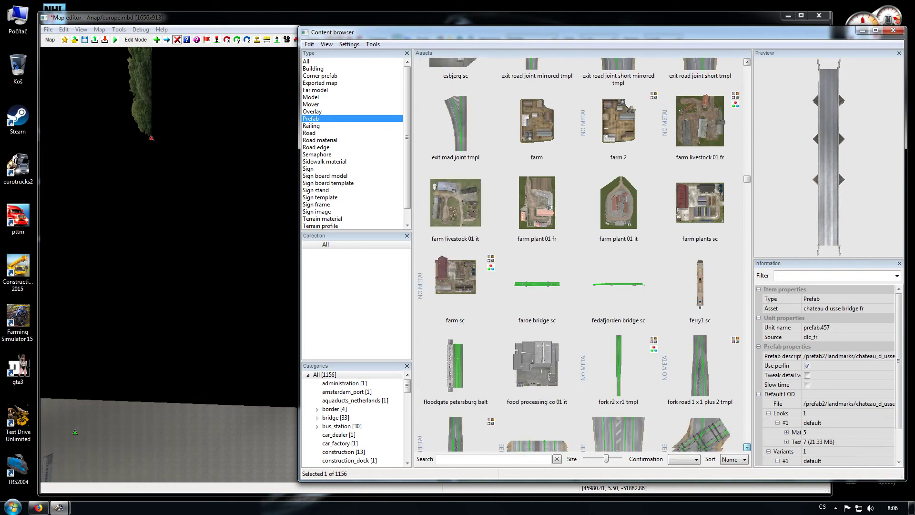
scroll(746, 447, down, 5)
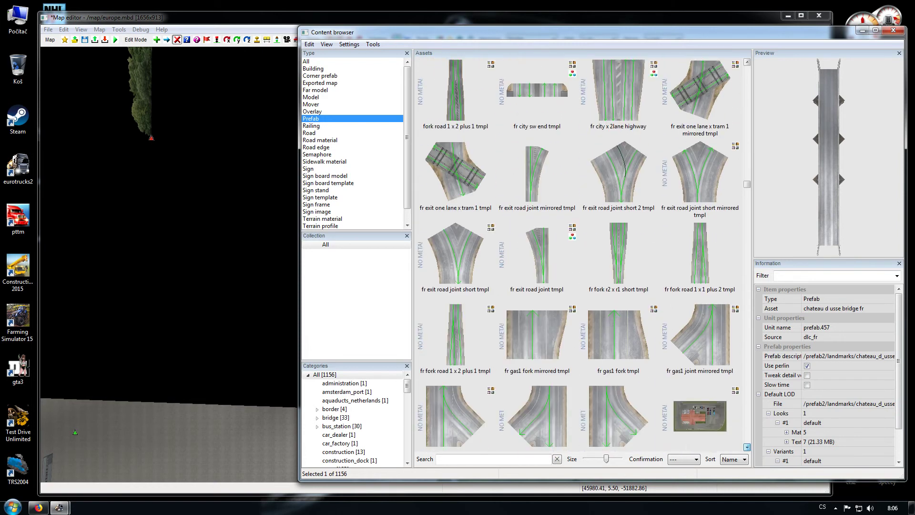
scroll(747, 447, down, 3)
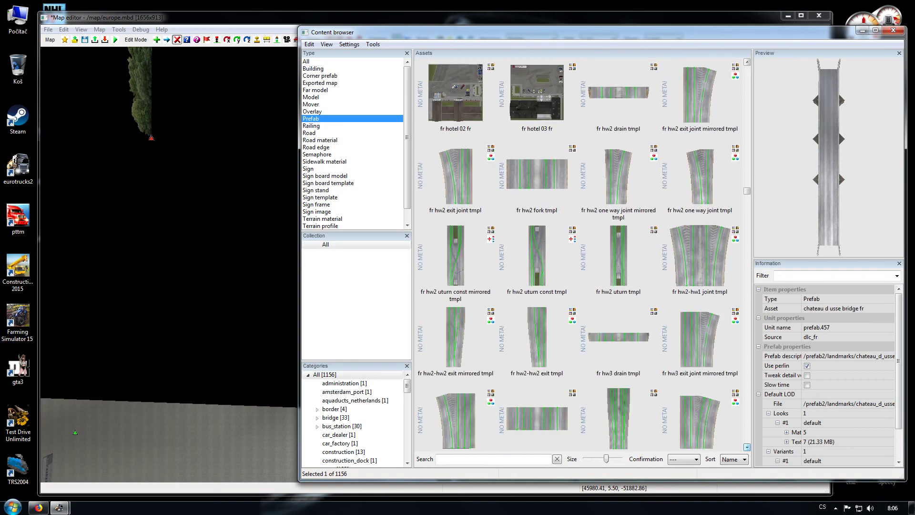
scroll(746, 447, down, 4)
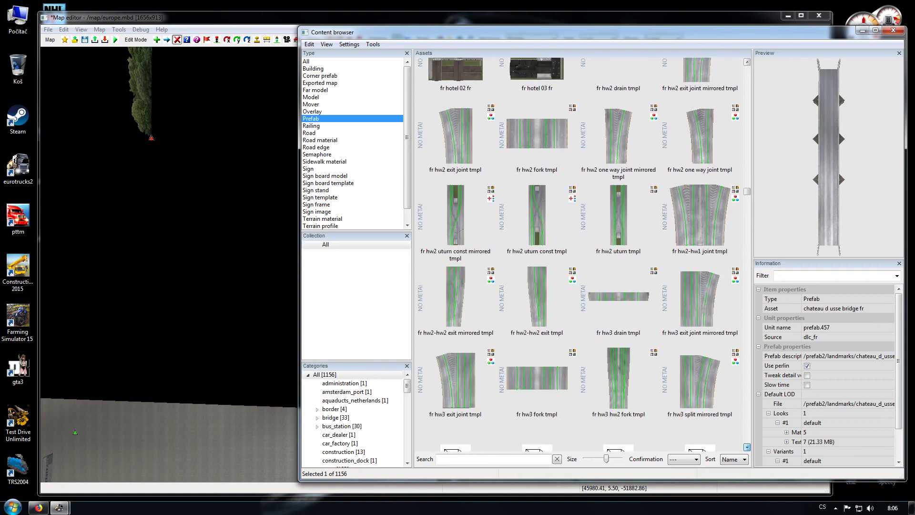
scroll(746, 447, down, 5)
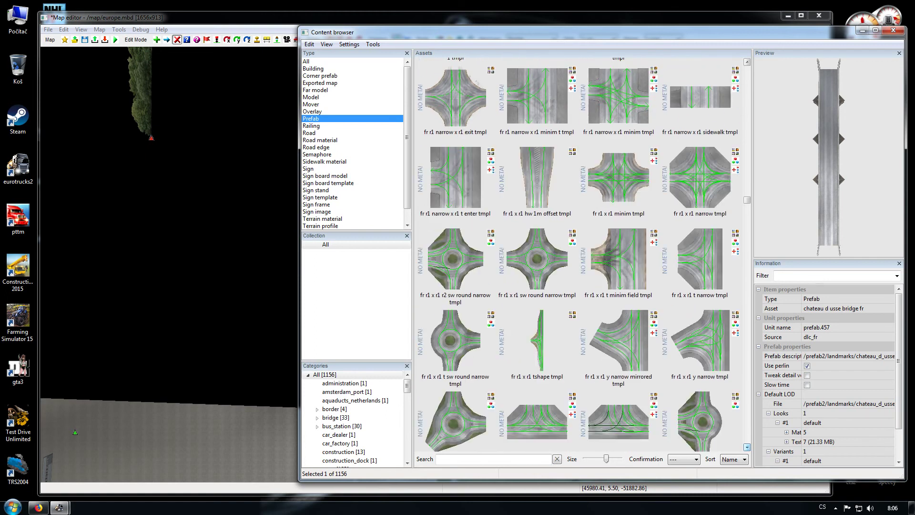
scroll(747, 447, down, 3)
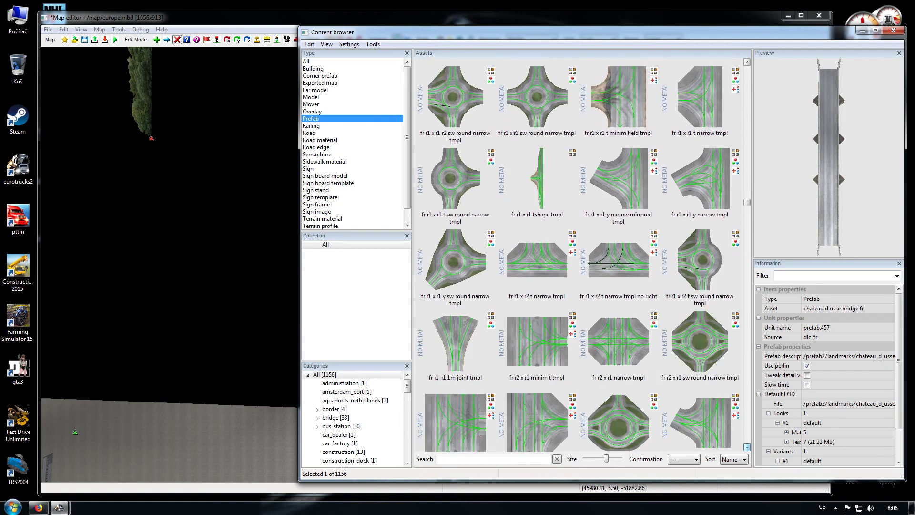
Look through the prefab assets in the Content browser, from the fr r2 templates past the gas stations to the ger junction templates, for a suitable prefab.
scroll(747, 446, down, 3)
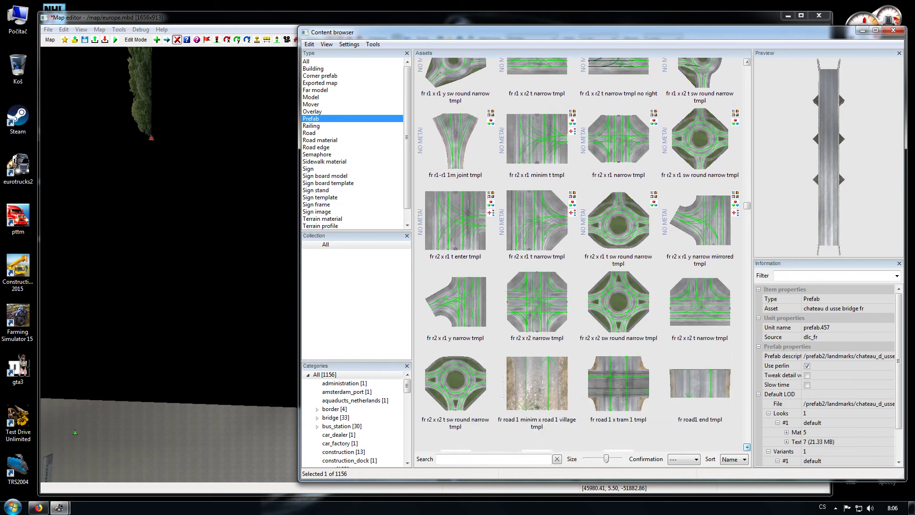
scroll(747, 446, down, 5)
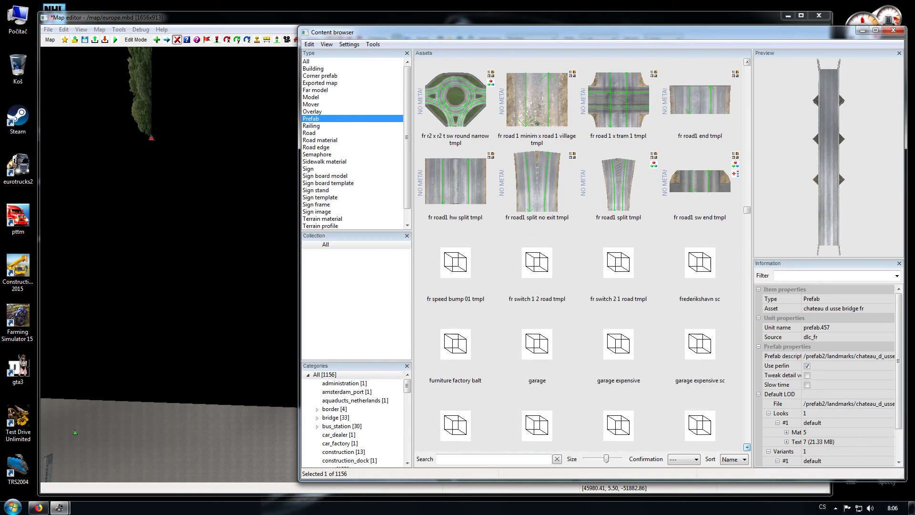
scroll(747, 447, down, 5)
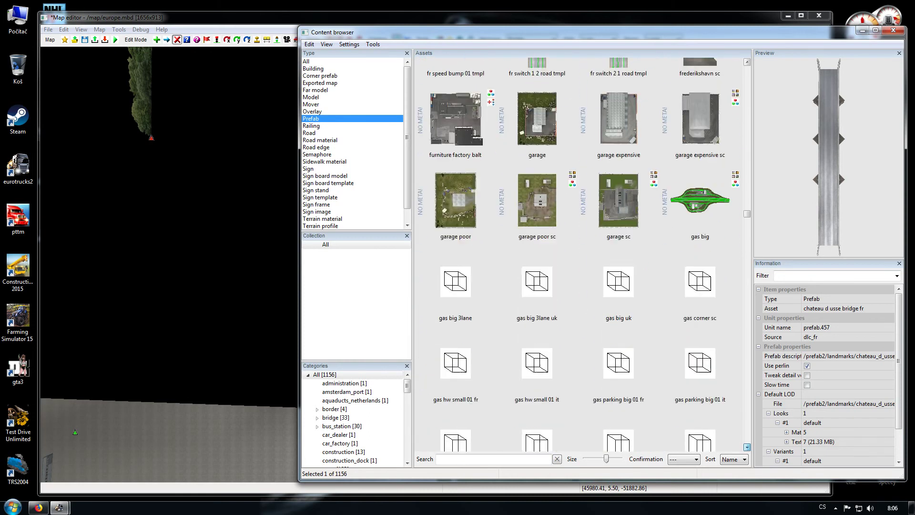
scroll(578, 254, down, 5)
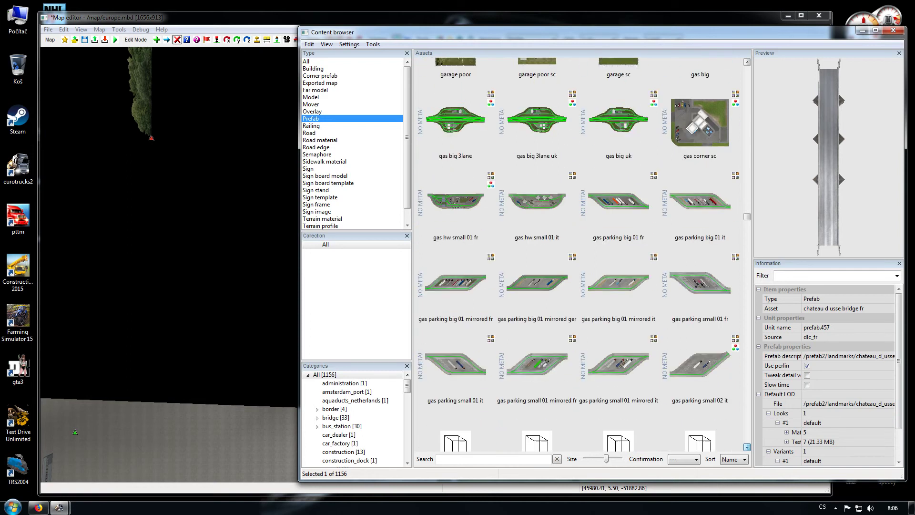
scroll(578, 254, down, 5)
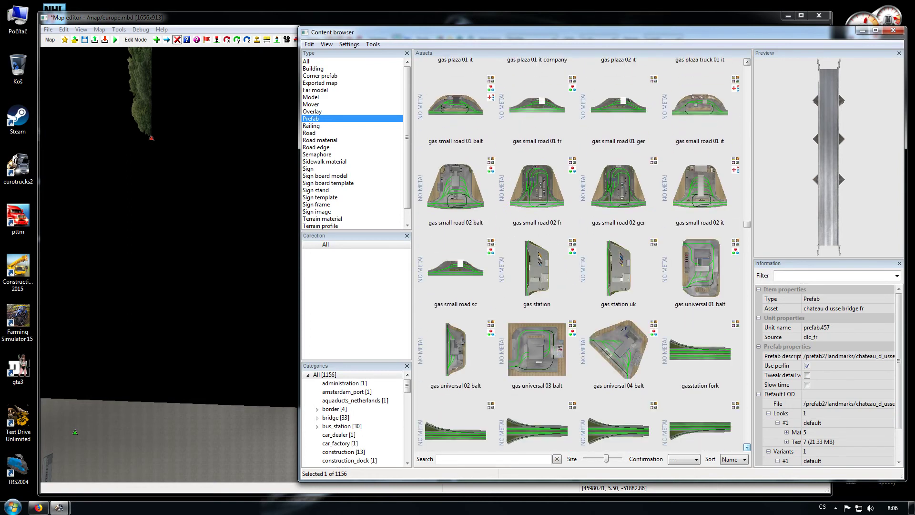
scroll(578, 255, down, 5)
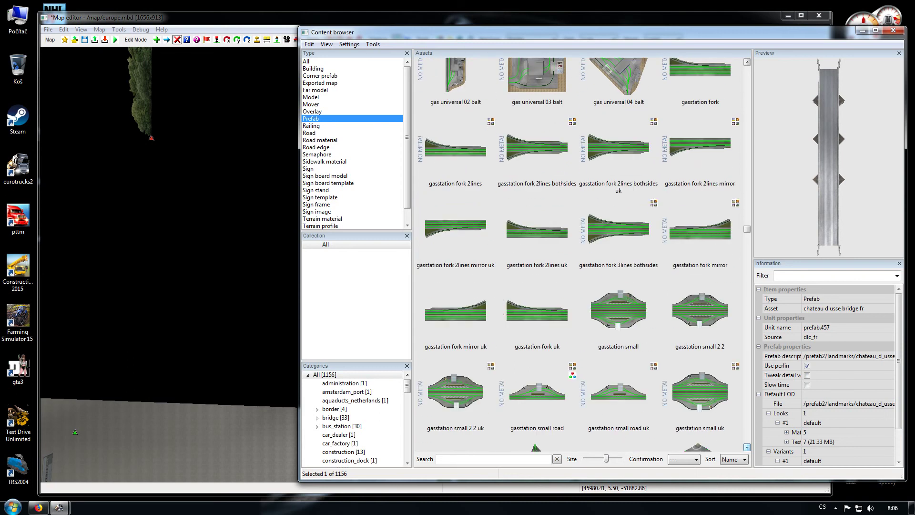
scroll(578, 254, down, 4)
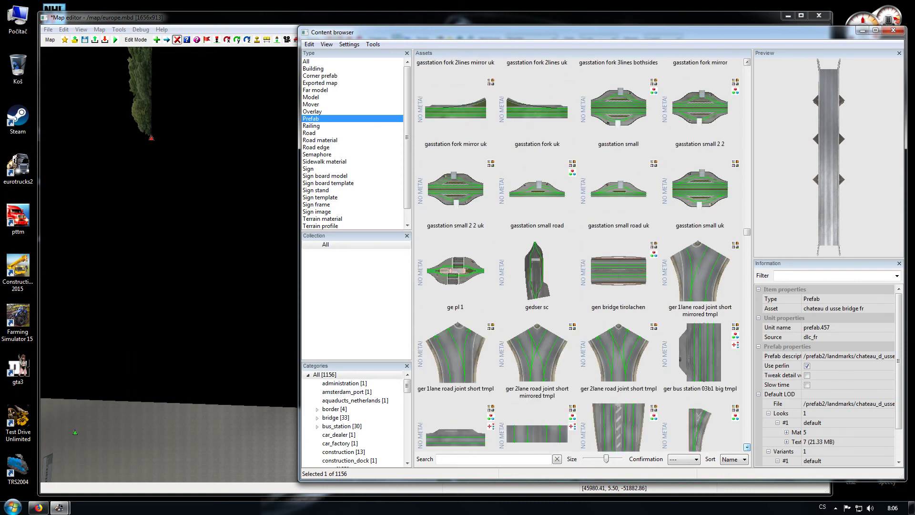
scroll(578, 254, down, 1)
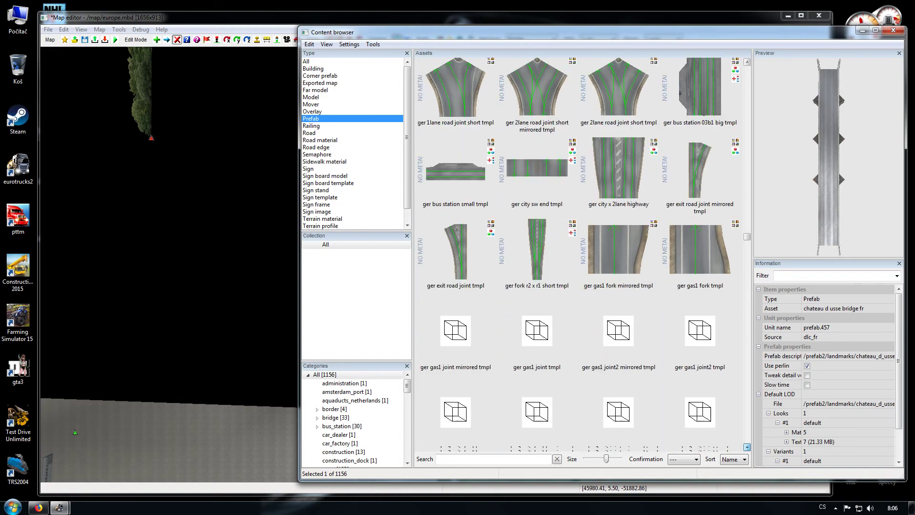
scroll(577, 255, down, 3)
scroll(578, 255, down, 2)
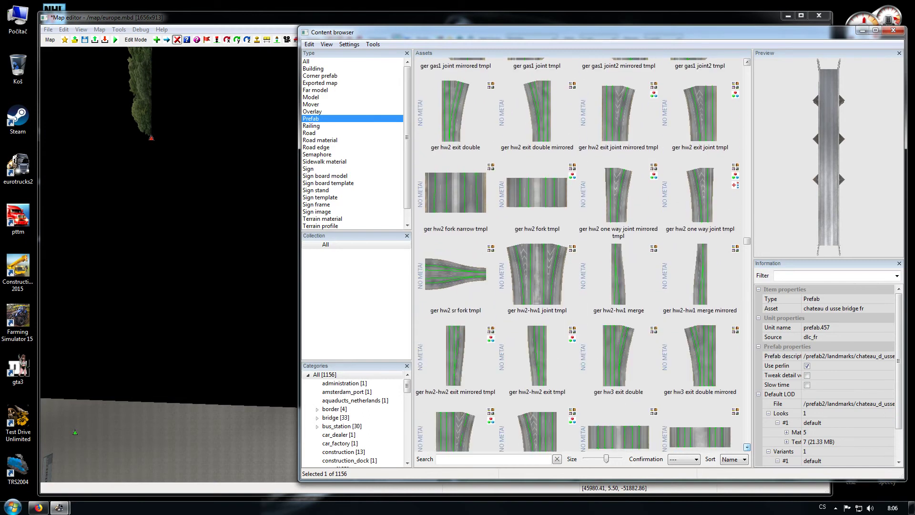
scroll(578, 254, down, 5)
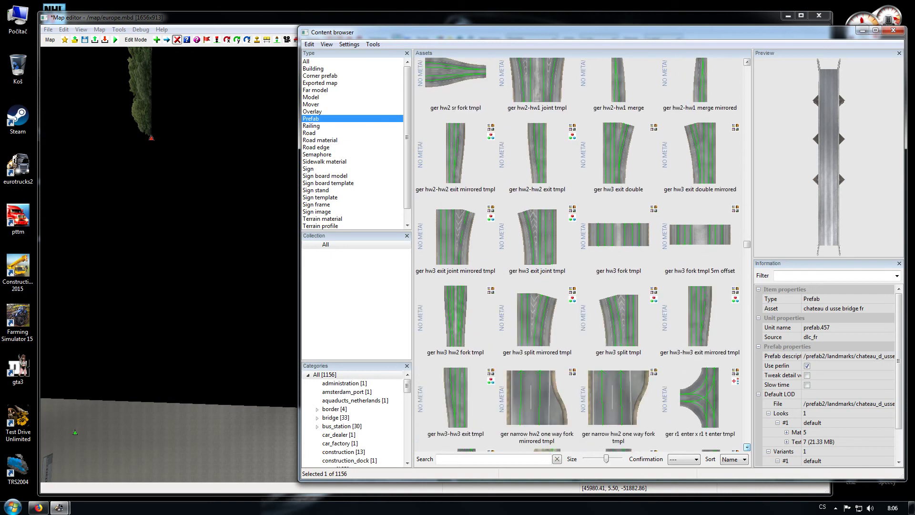
scroll(578, 254, down, 6)
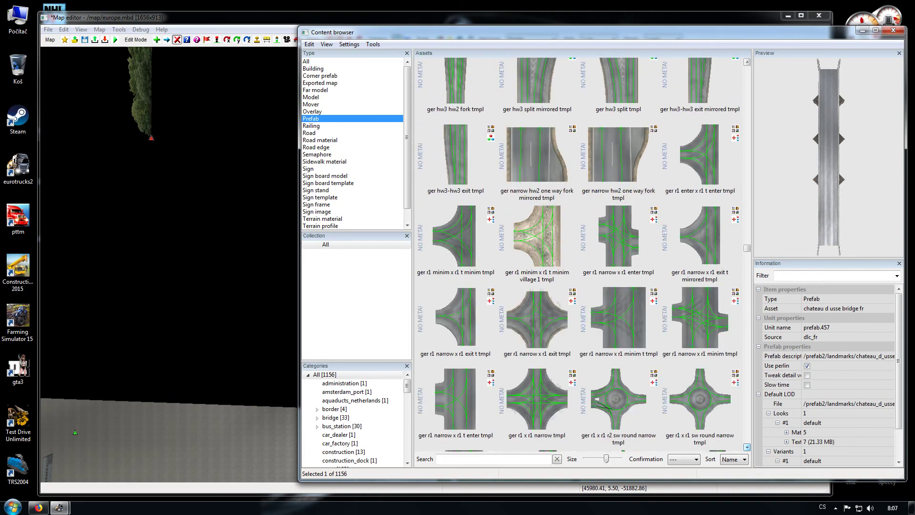
scroll(577, 254, down, 7)
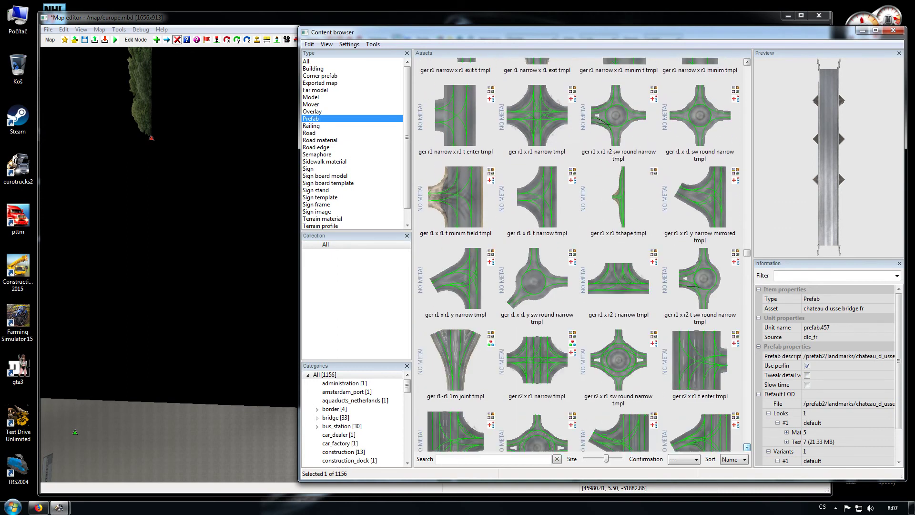
scroll(577, 254, down, 8)
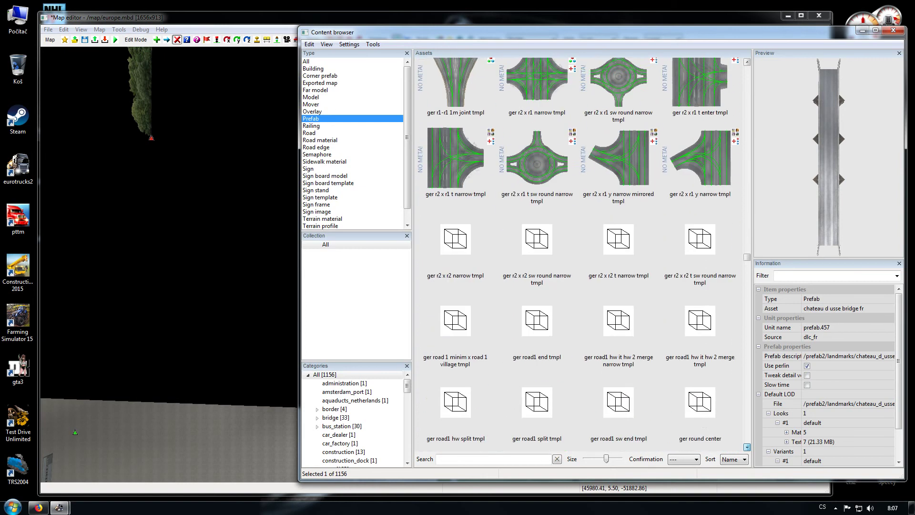
scroll(578, 255, down, 6)
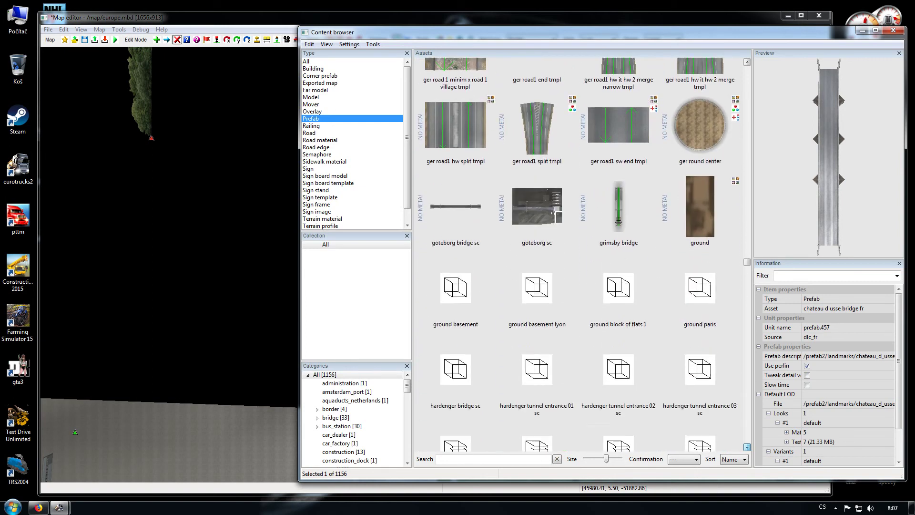
Look through the following prefab assets, from the ground and highway pieces past the it templates to the port and factory prefabs, for a suitable one.
scroll(578, 254, down, 8)
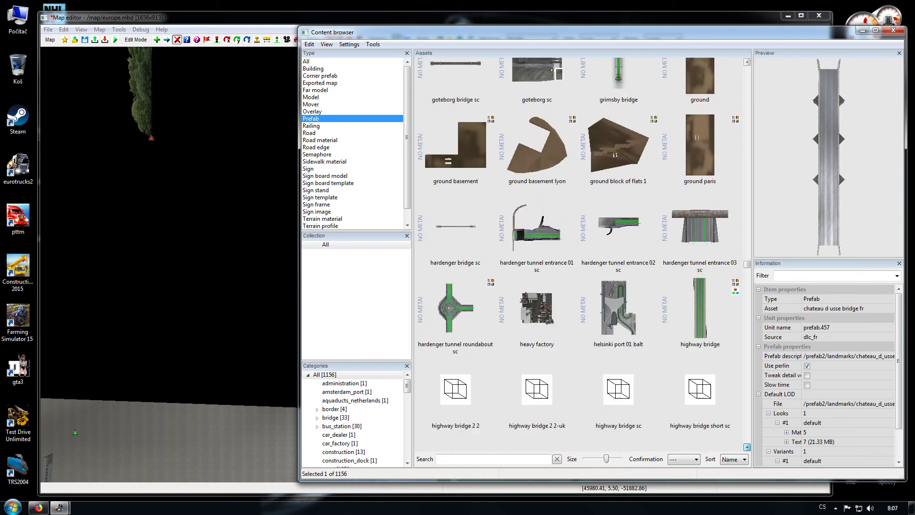
scroll(578, 255, down, 8)
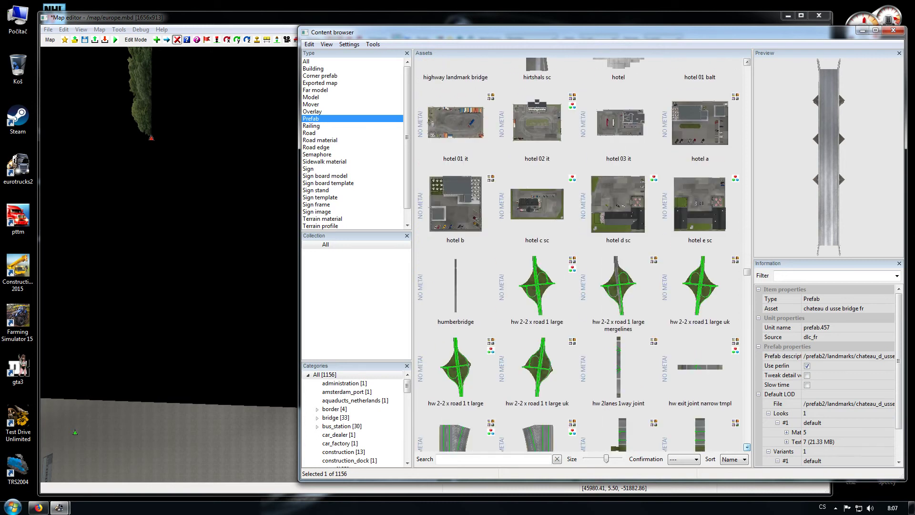
scroll(577, 255, down, 5)
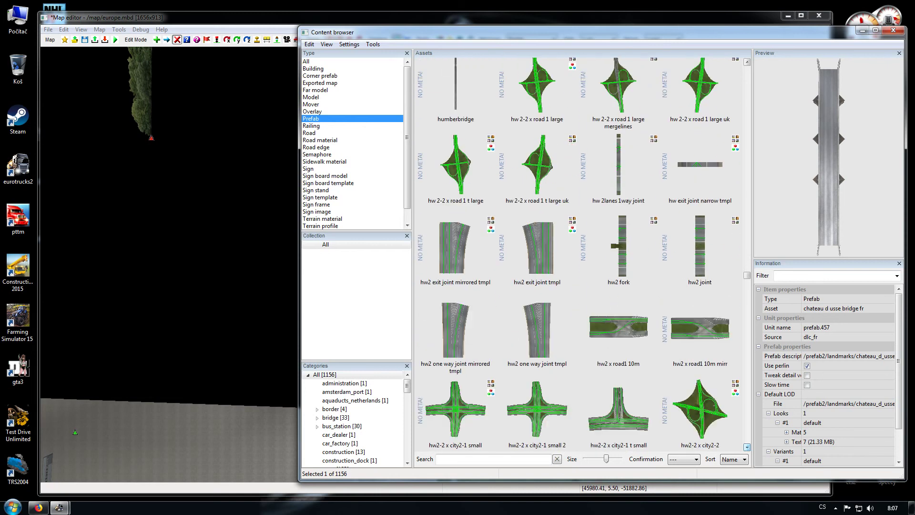
scroll(577, 254, down, 8)
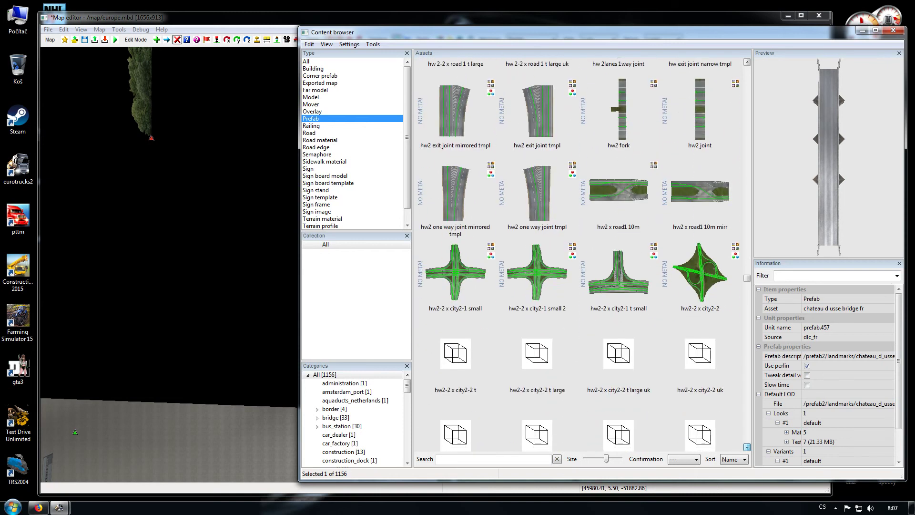
scroll(577, 255, down, 7)
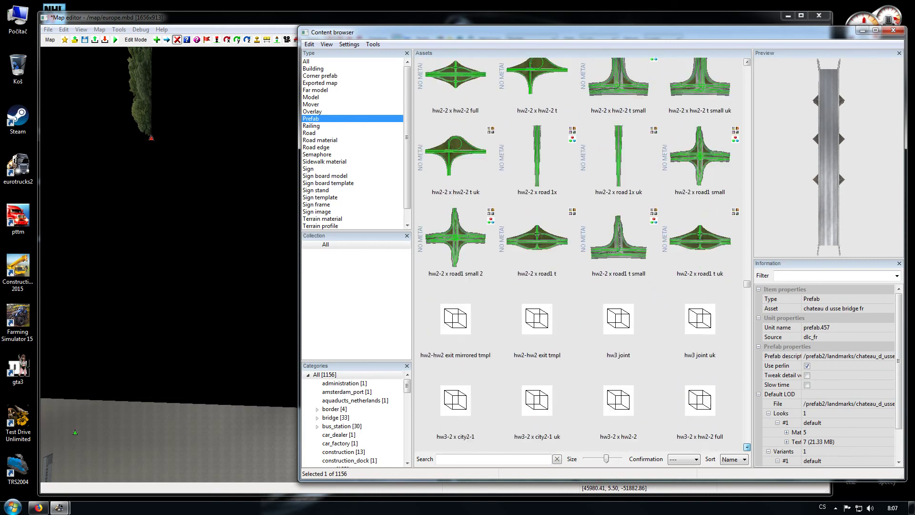
scroll(578, 254, down, 7)
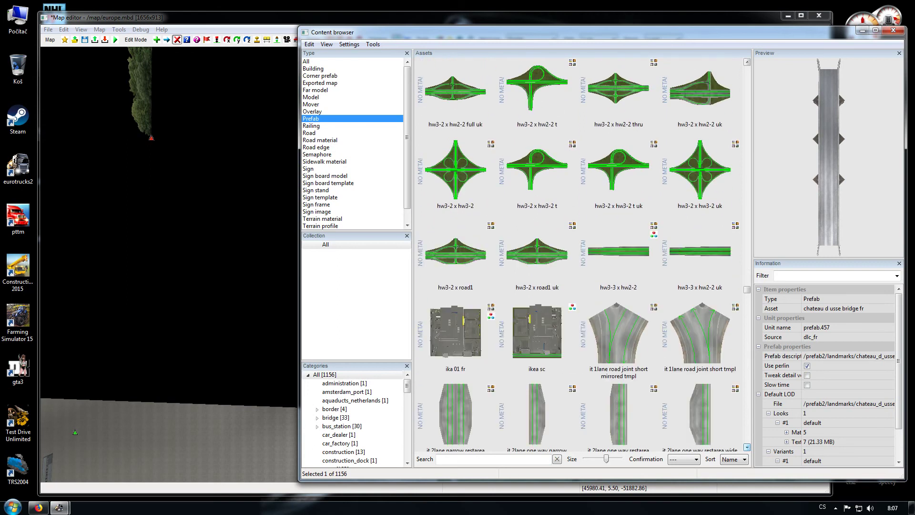
scroll(577, 255, down, 7)
scroll(577, 255, down, 8)
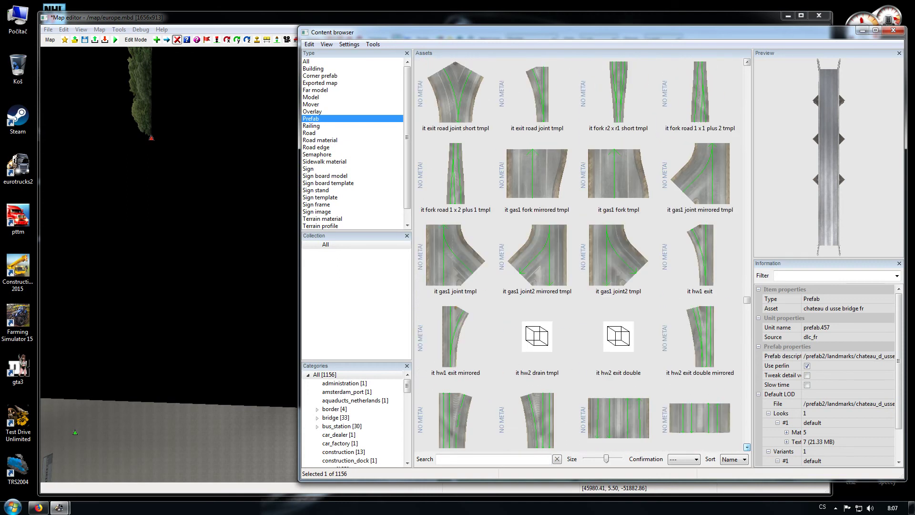
scroll(577, 255, down, 7)
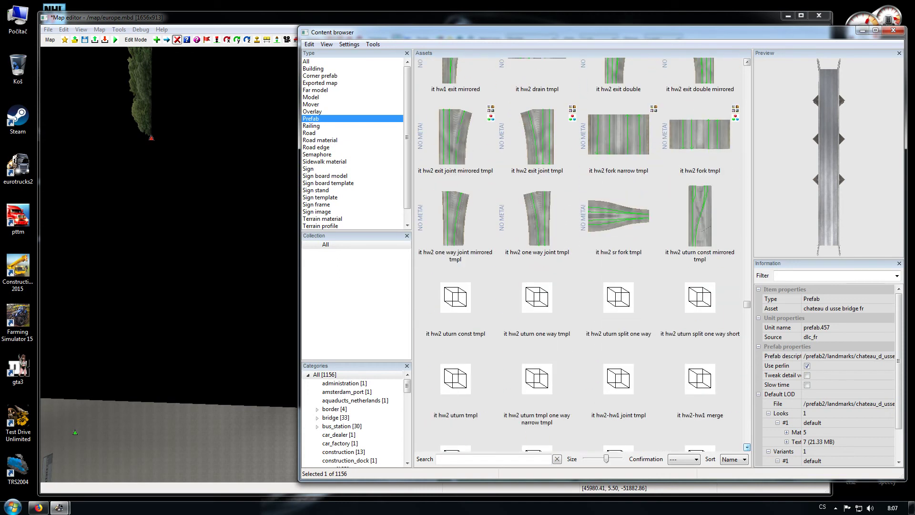
scroll(578, 255, down, 8)
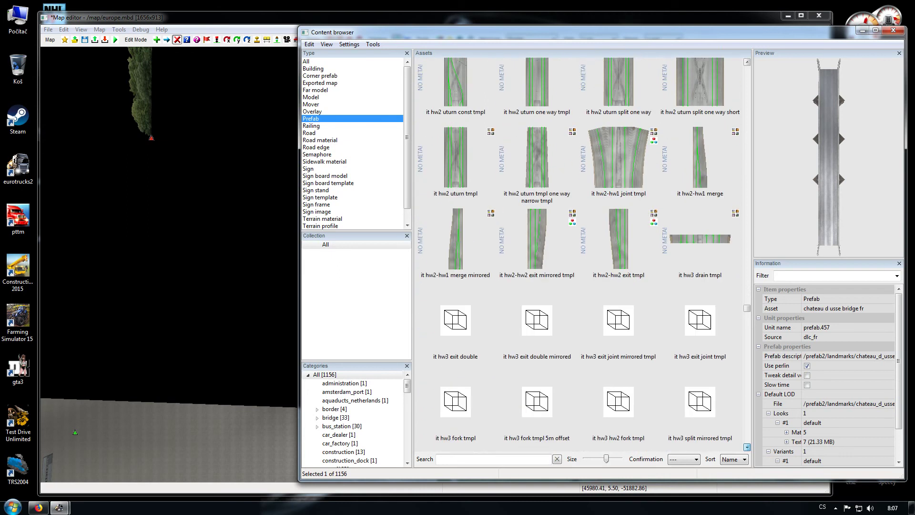
scroll(577, 255, down, 7)
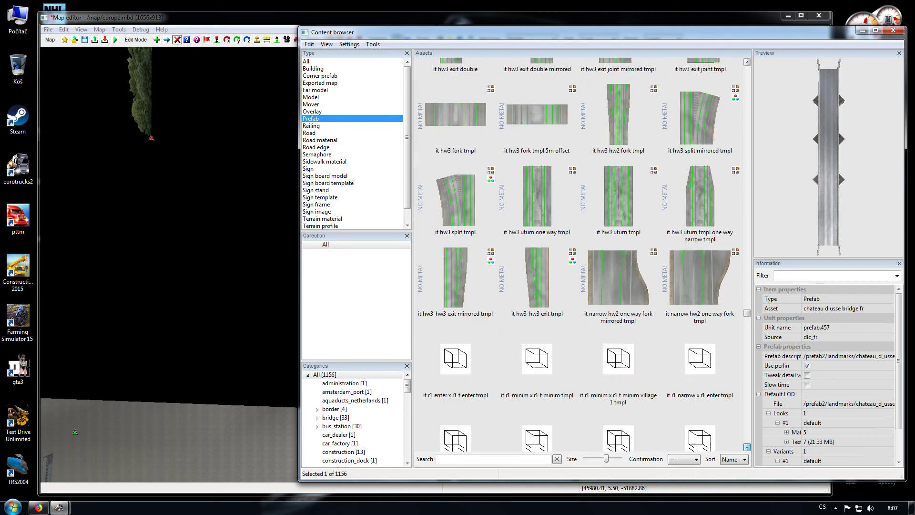
scroll(577, 255, down, 7)
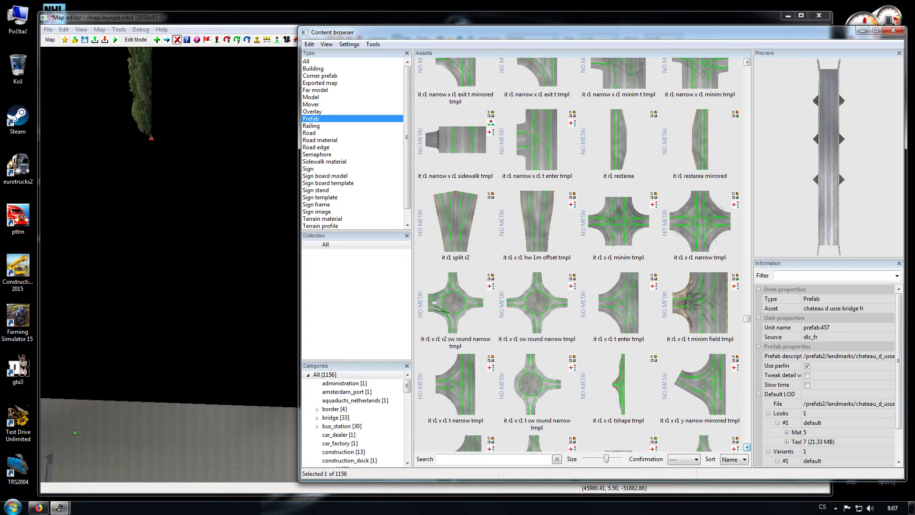
scroll(578, 254, down, 7)
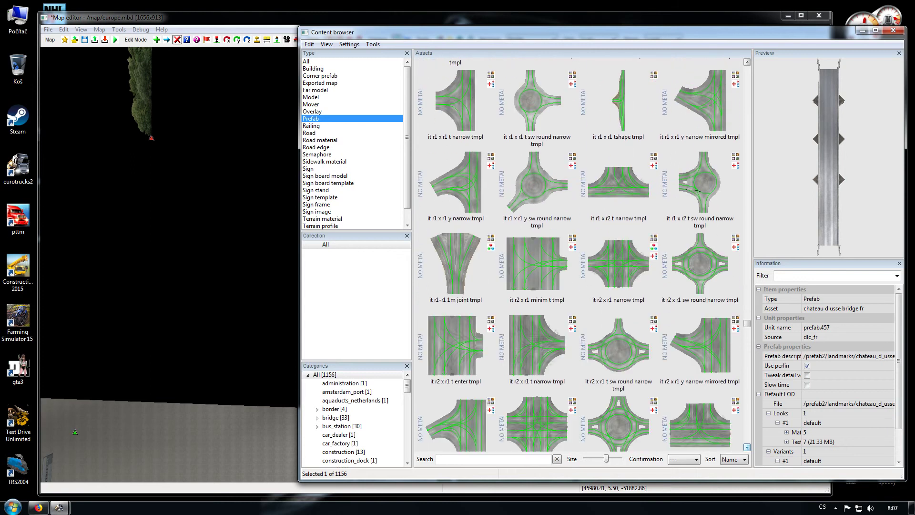
scroll(578, 254, down, 6)
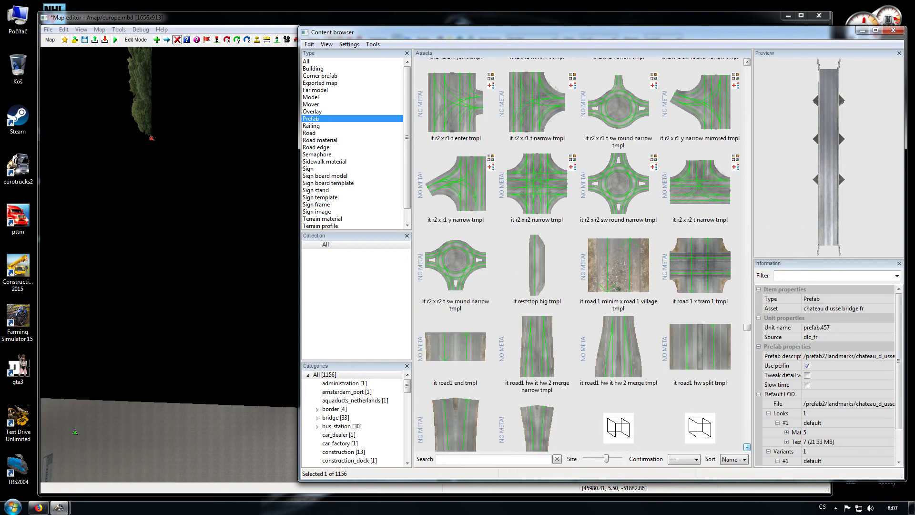
scroll(577, 255, down, 7)
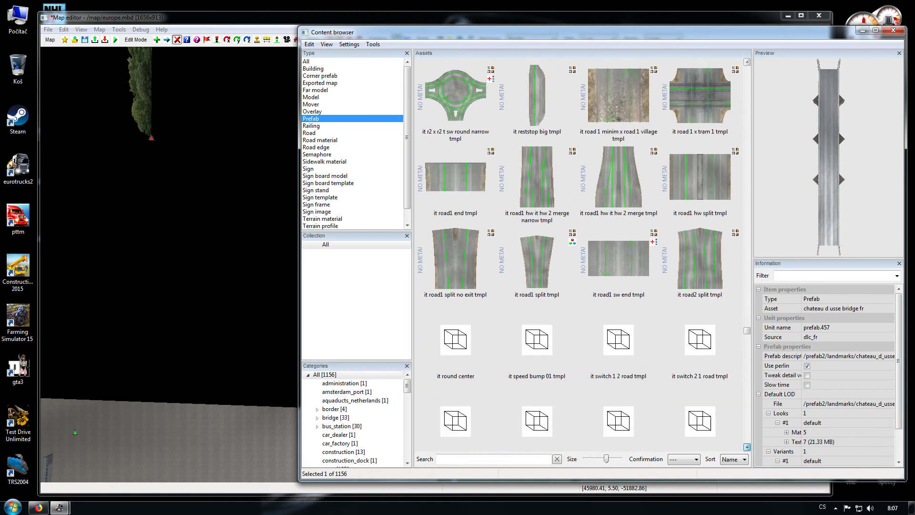
scroll(577, 254, down, 6)
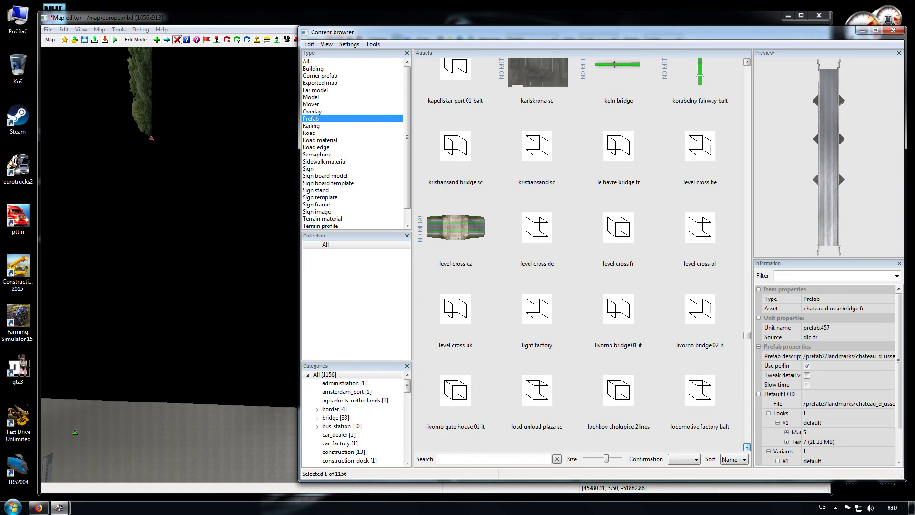
scroll(581, 252, down, 5)
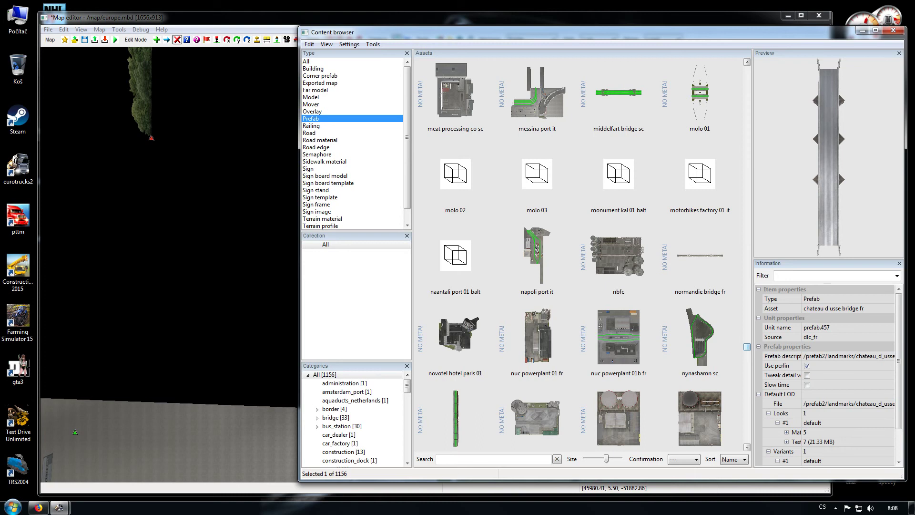
Preview the prefab "nbfc", and place "motorbikes factory 01 it" in the empty area beside the side road's open end.
click(618, 257)
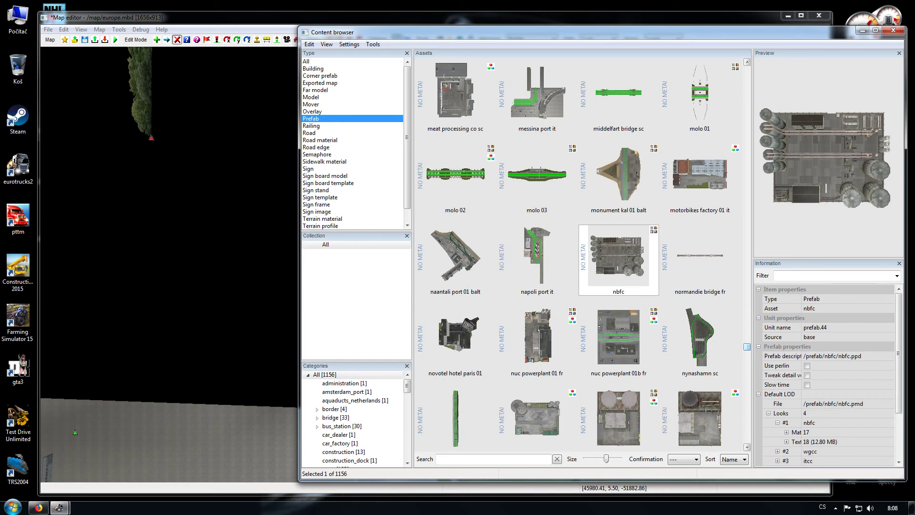
click(699, 177)
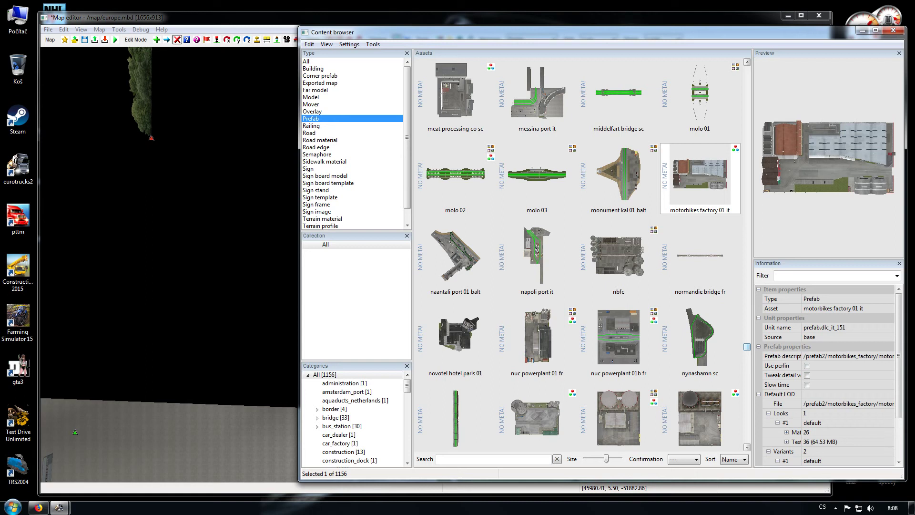
double_click(699, 178)
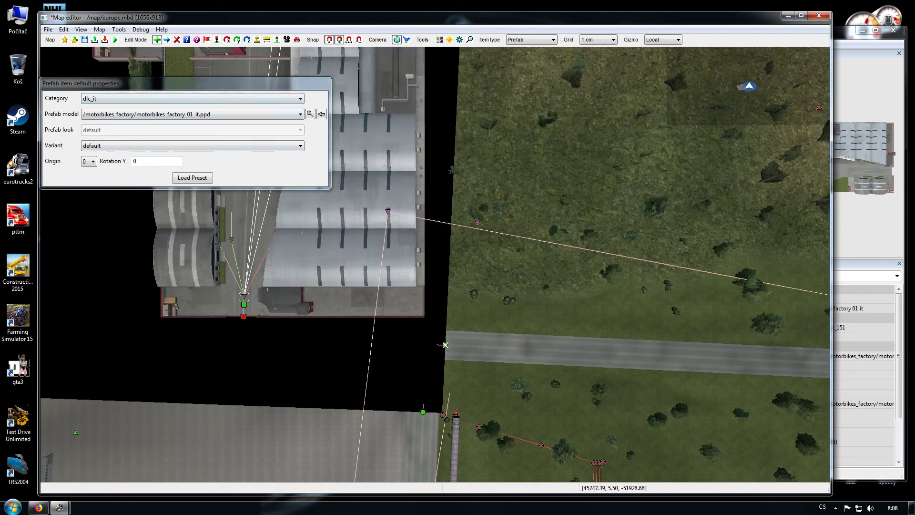
Rotate the motorbikes factory prefab so that its entrance node faces the side road's open end.
click(237, 40)
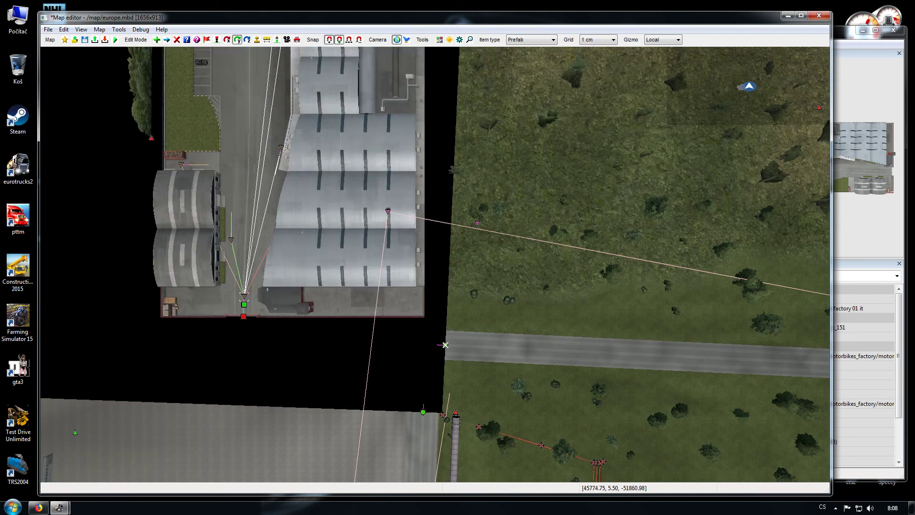
drag(243, 317, 256, 308)
drag(152, 305, 150, 305)
Delete the leftover strip of trees beside the factory prefab.
click(177, 40)
click(151, 138)
right_drag(286, 304, 532, 341)
key(s)
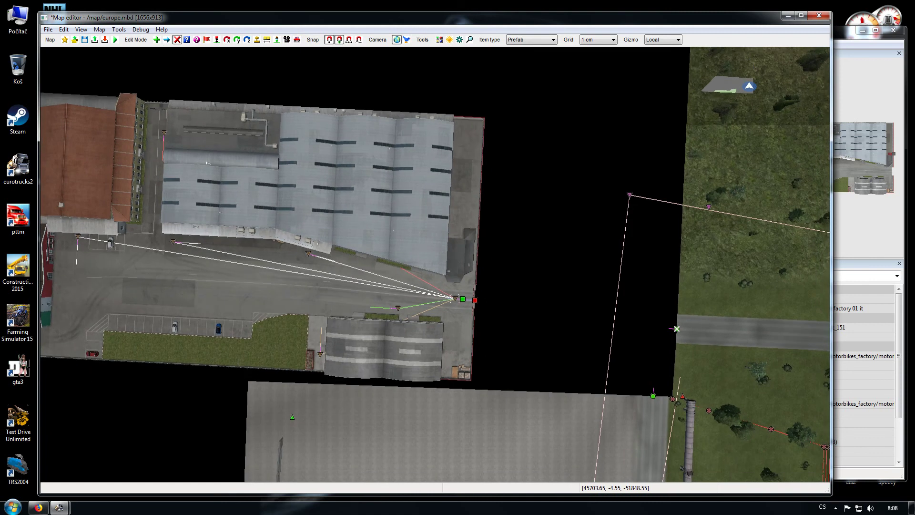
Inspect the placed motorbikes factory in the perspective view, going over its yard, halls, car park and office buildings.
key(p)
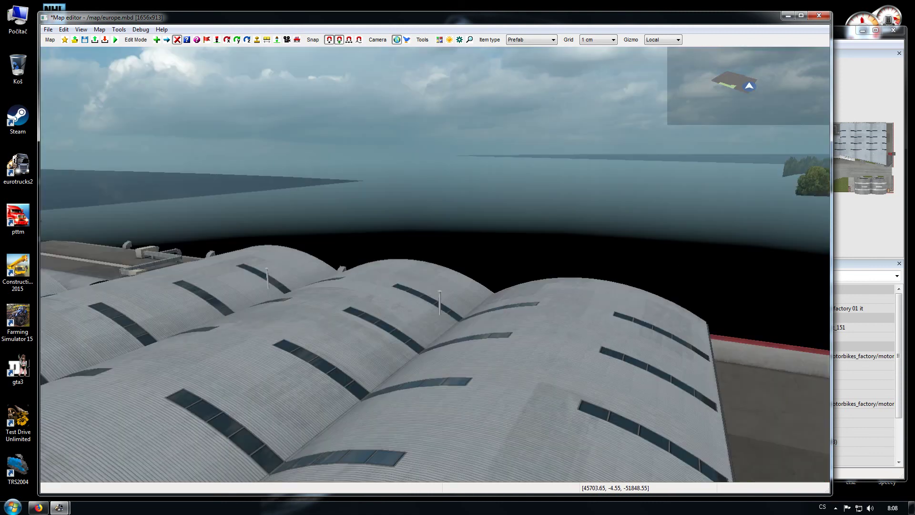
key(e)
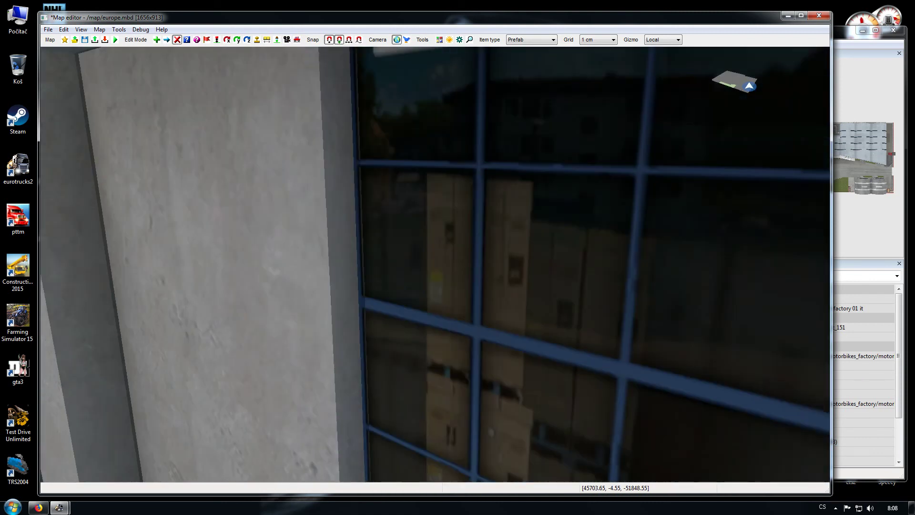
key(a)
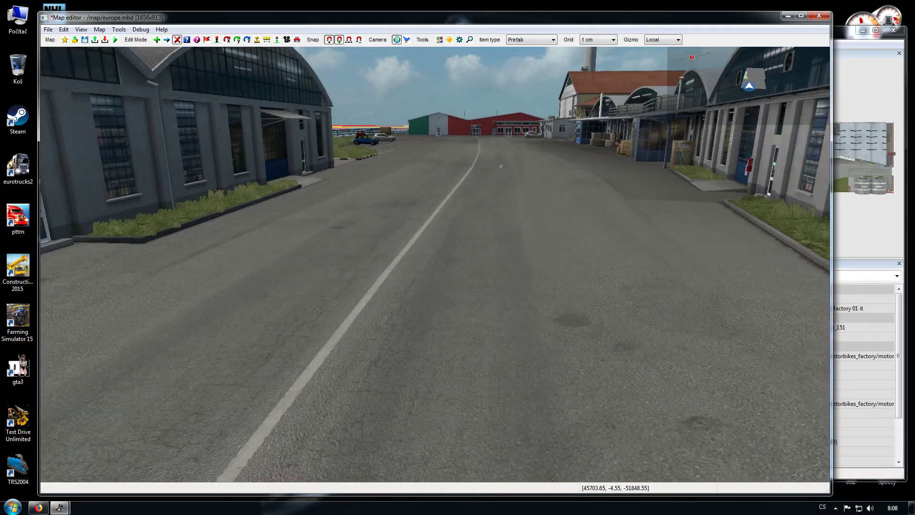
key(q)
key(w)
key(w)
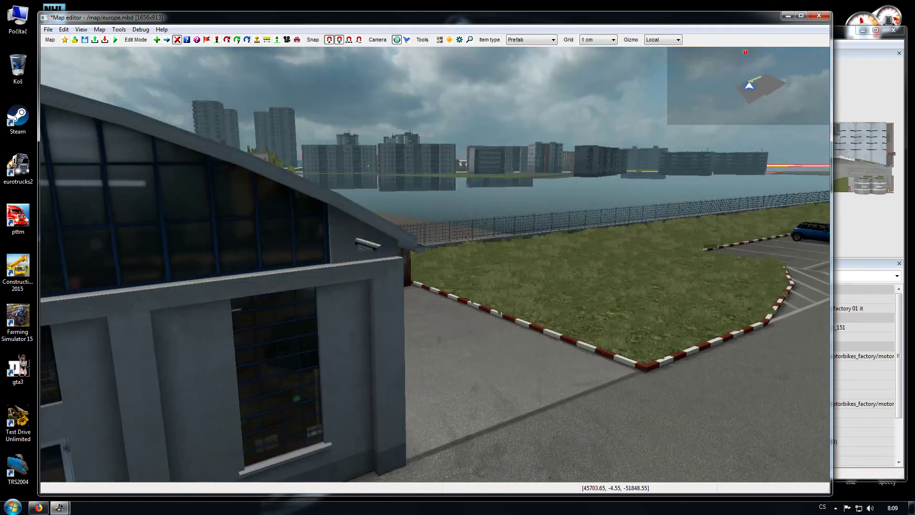
key(s)
key(d)
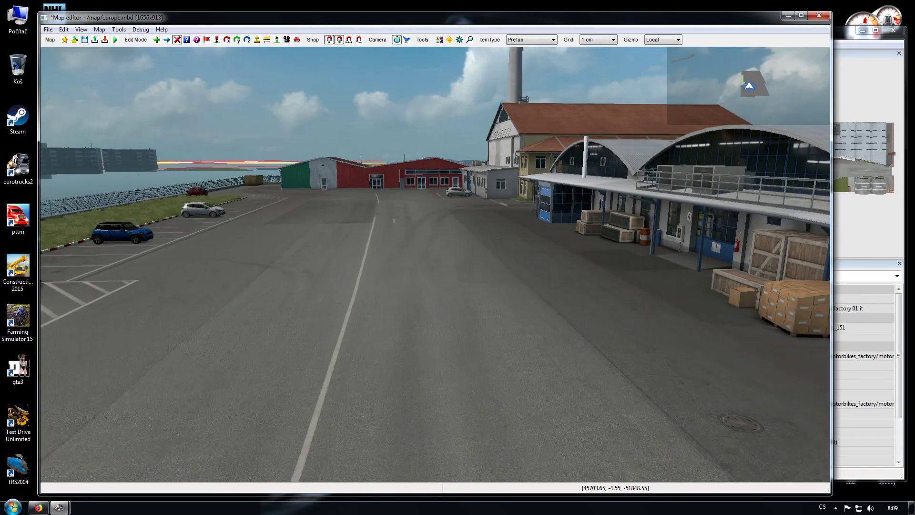
key(w)
key(q)
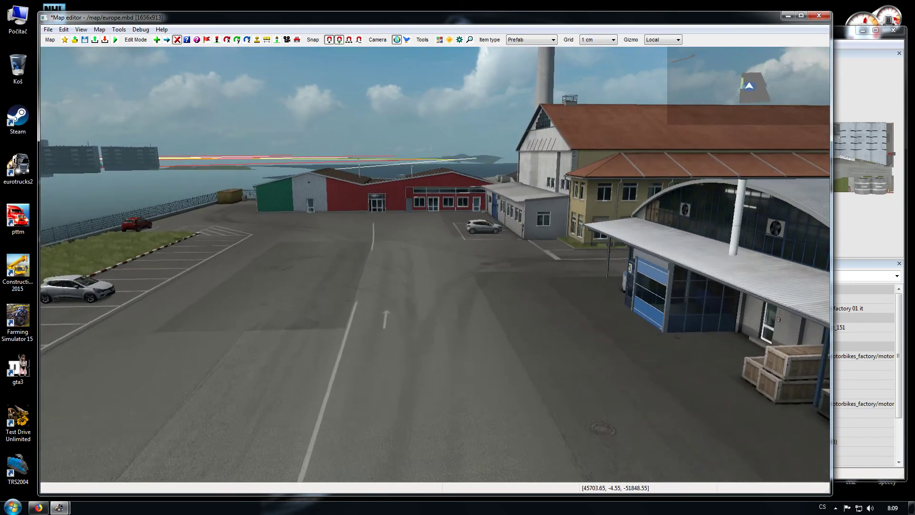
key(w)
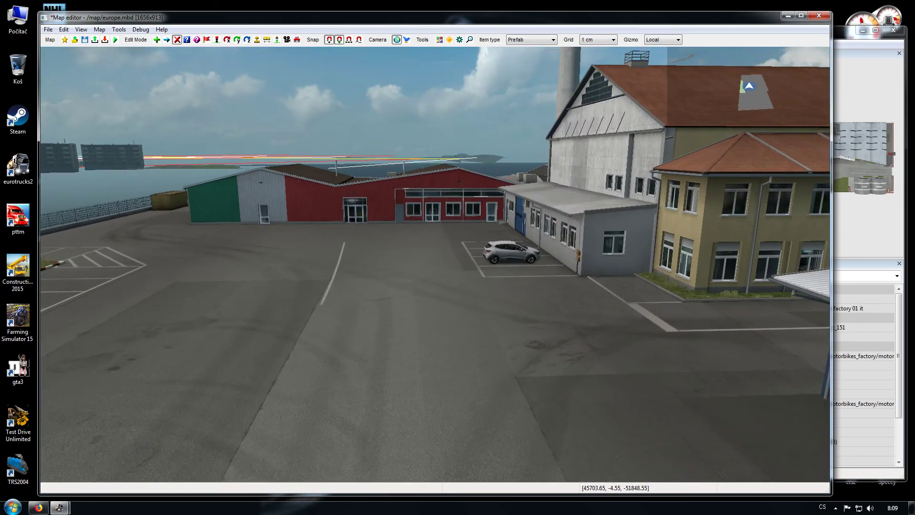
key(d)
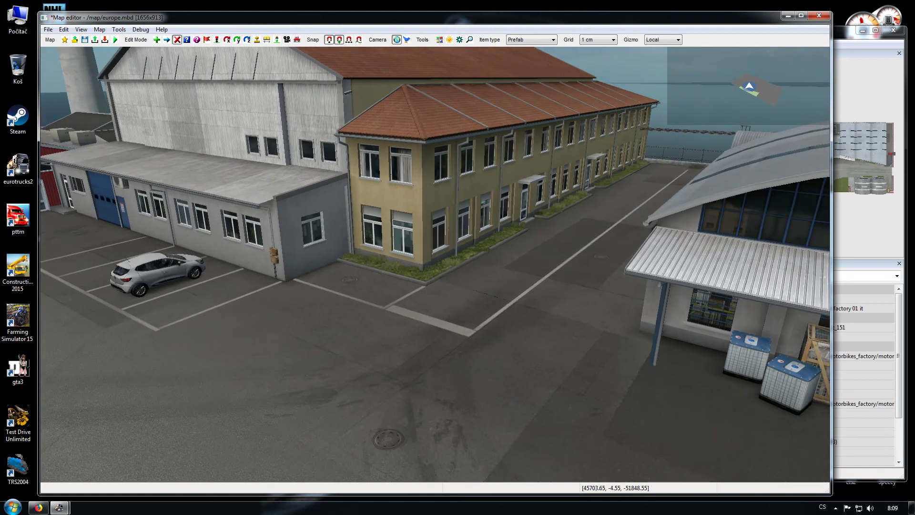
key(d)
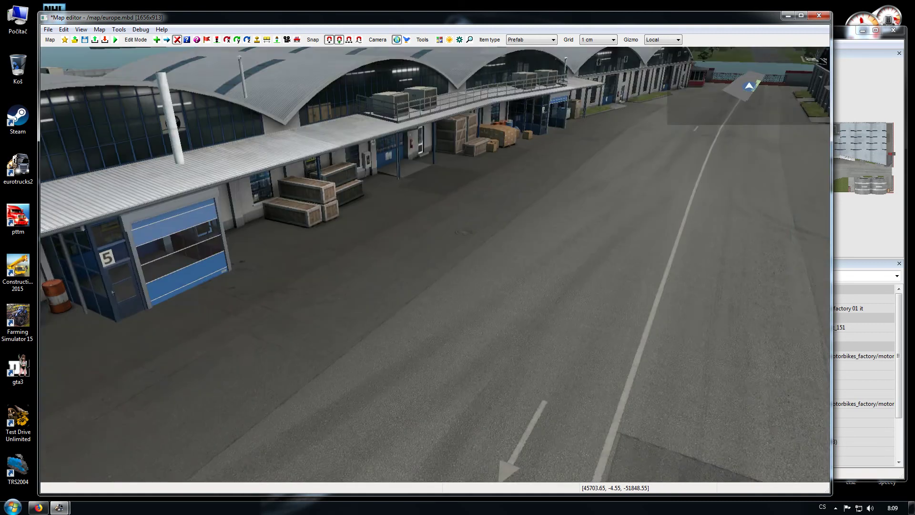
right_drag(435, 265, 578, 248)
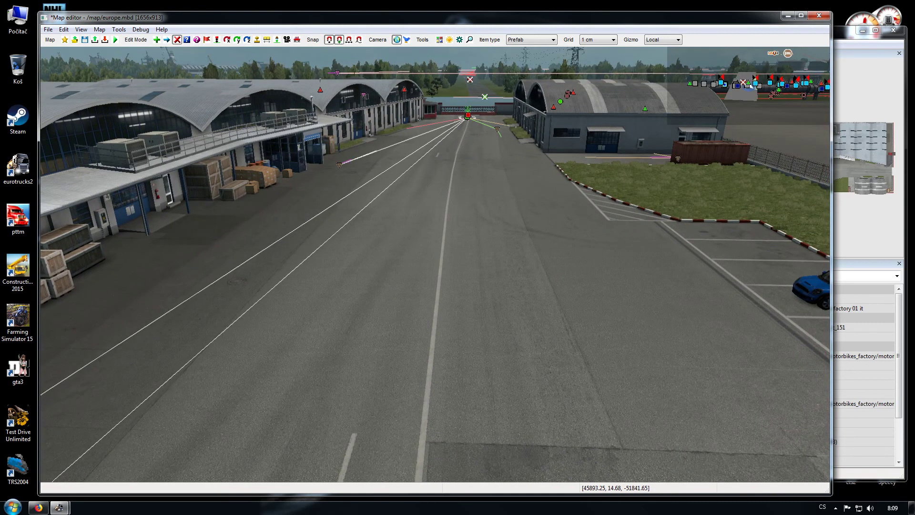
key(p)
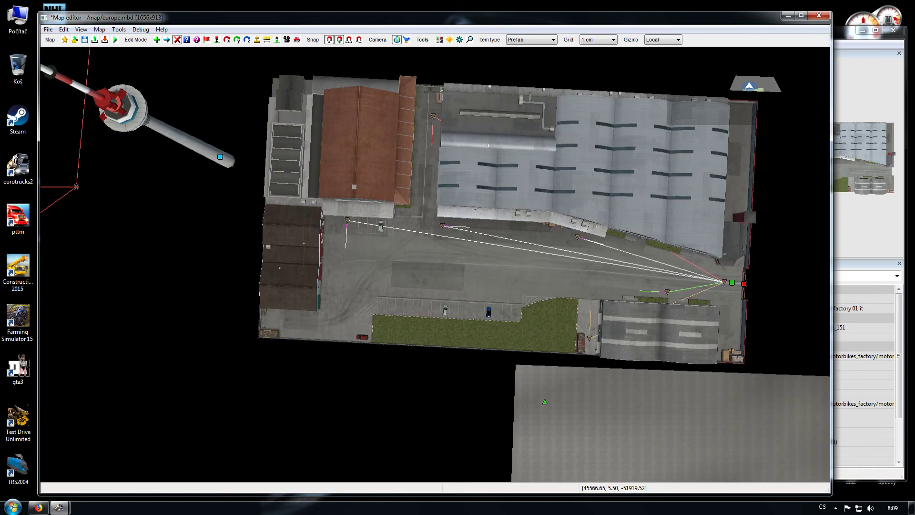
Delete the motorbikes factory prefab from the empty area beside the side road's open end.
click(744, 284)
right_drag(744, 284, 585, 259)
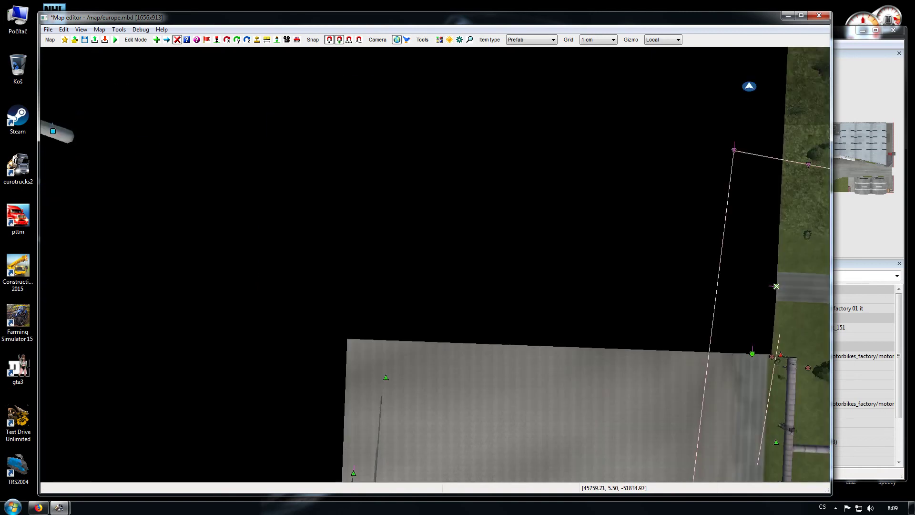
key(d)
key(d)
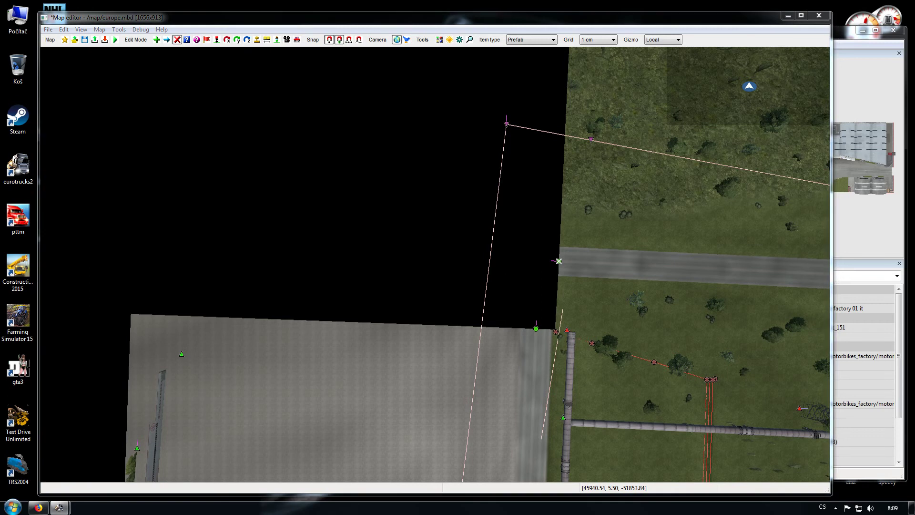
Try the prefab "nuc powerplant 01b fr" in the empty area beside the side road's open end, and delete it again.
key(alt+Tab)
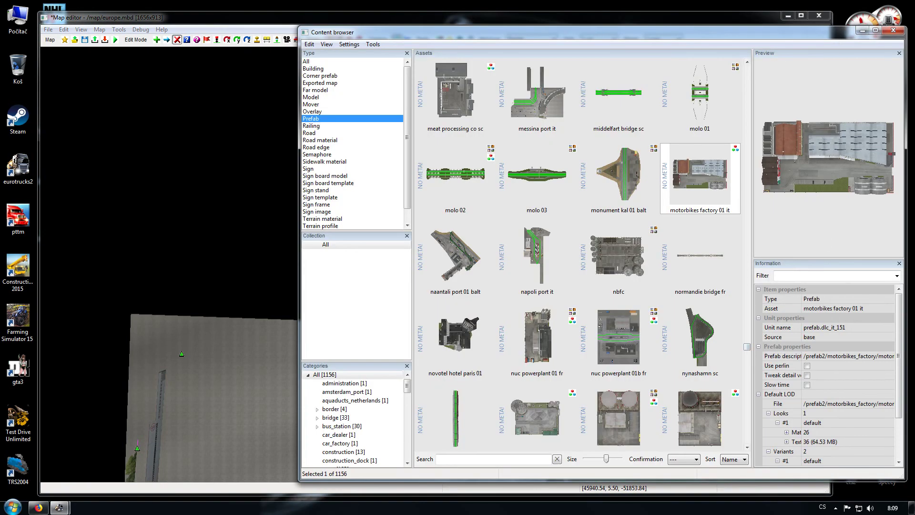
click(619, 337)
double_click(619, 338)
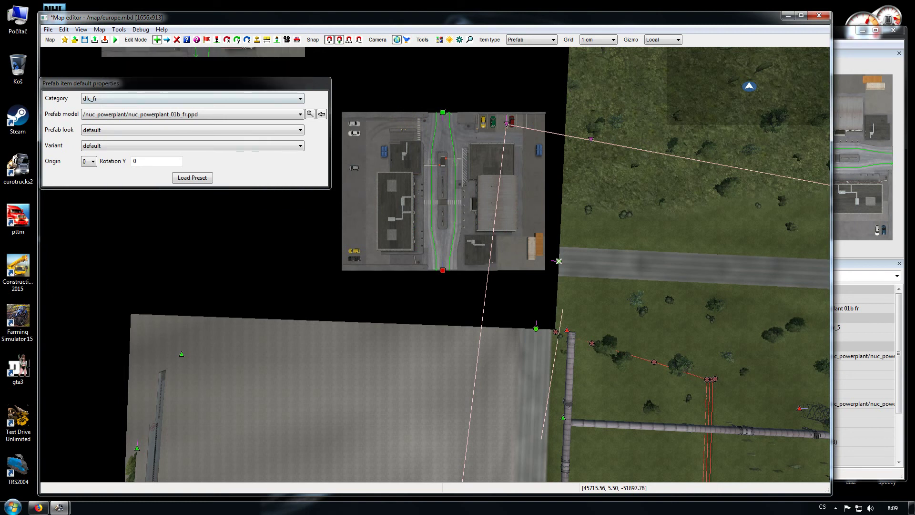
click(177, 40)
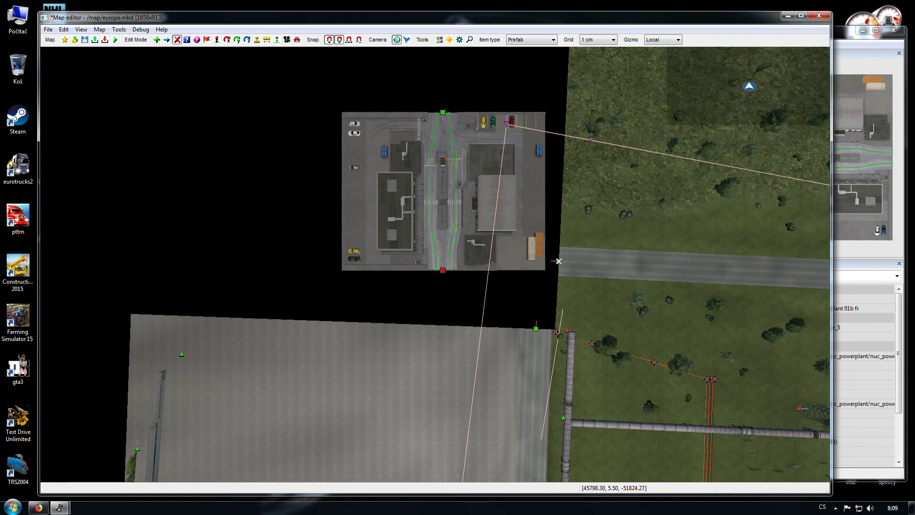
click(443, 113)
Look through the prefab assets past the power plants to the oil storage prefabs for a suitable replacement.
key(alt+Tab)
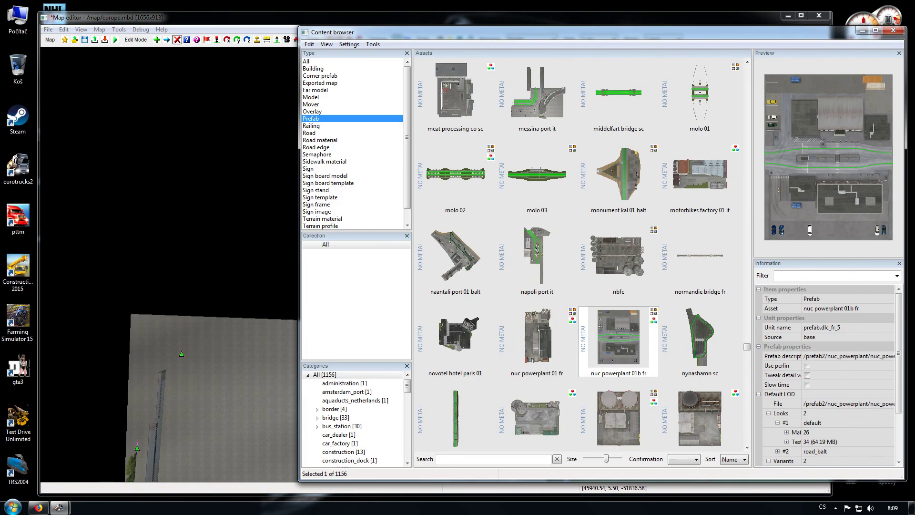
click(746, 447)
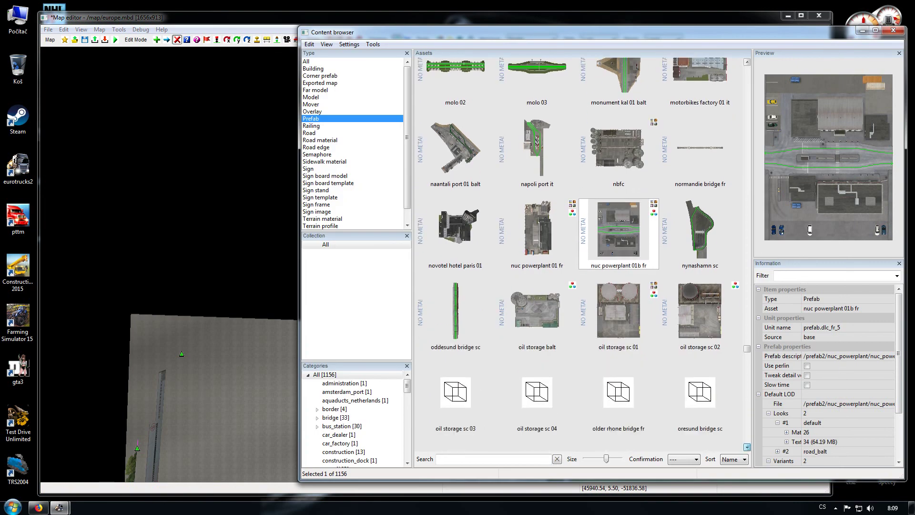